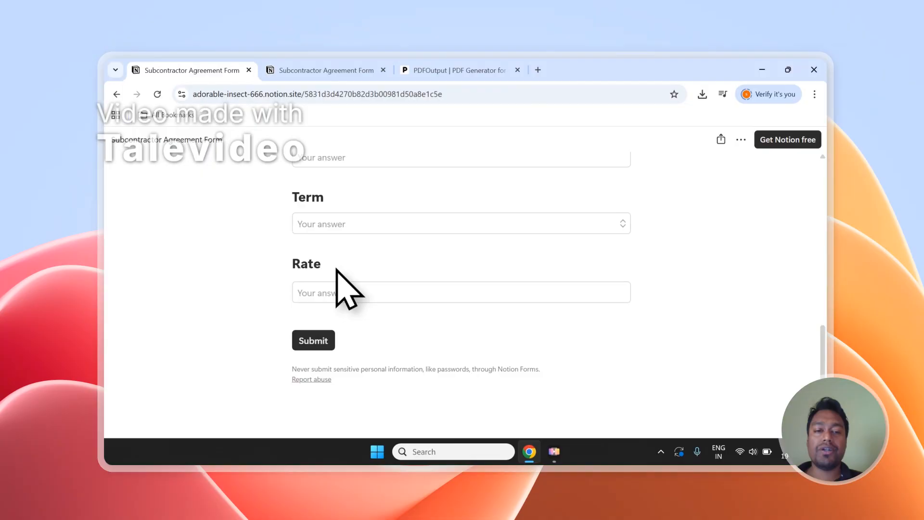
Review the questions of the public Subcontractor Agreement Form and the response entries in its Notion database
{"action": "scroll", "coordinate": [336, 269], "scroll_direction": "up", "scroll_amount": 5}
{"action": "scroll", "coordinate": [333, 273], "scroll_direction": "down", "scroll_amount": 4}
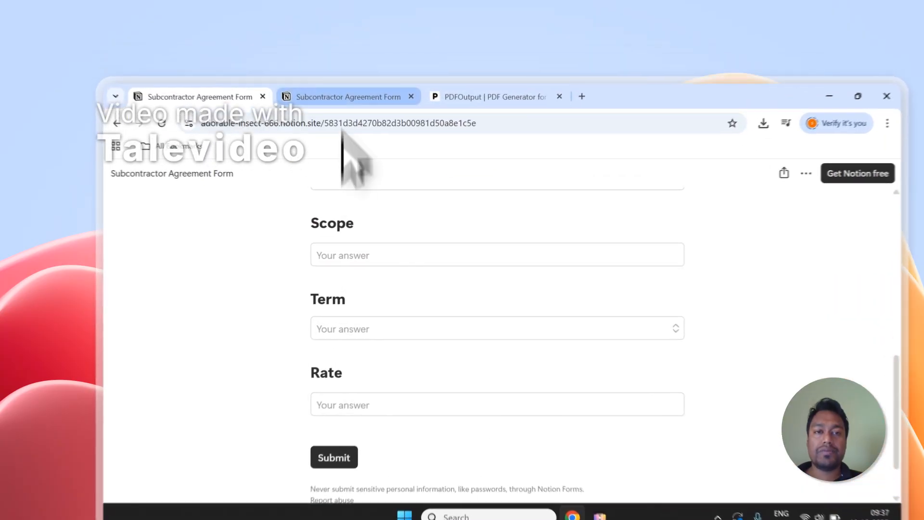
{"action": "left_click", "coordinate": [324, 70]}
{"action": "left_click", "coordinate": [156, 408]}
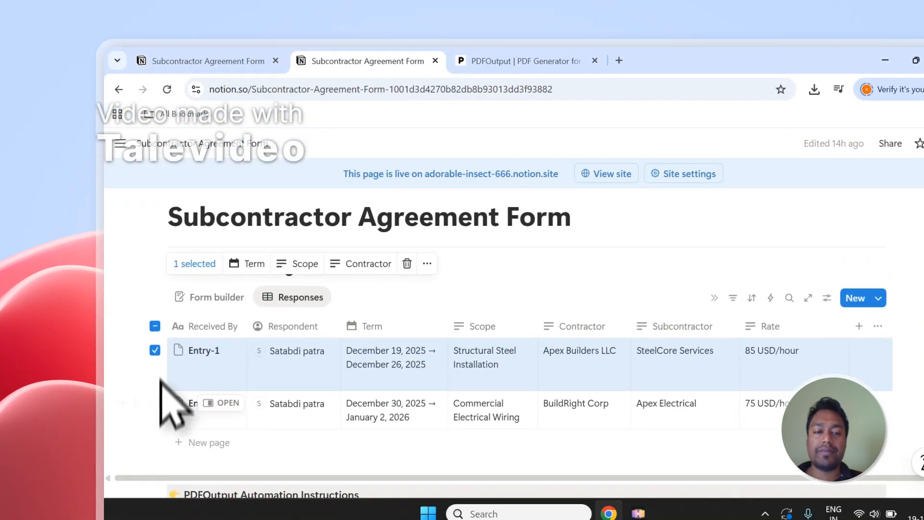
{"action": "left_click", "coordinate": [156, 460]}
{"action": "left_click", "coordinate": [156, 384]}
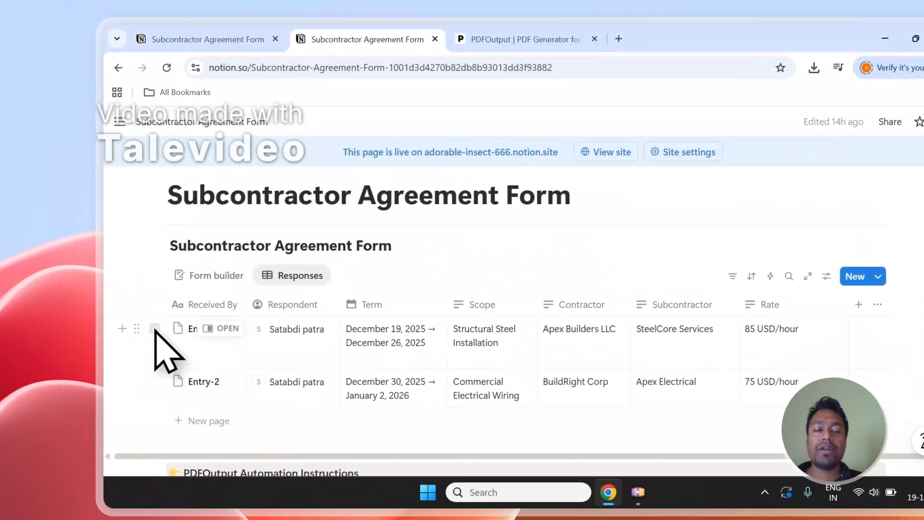
{"action": "left_click", "coordinate": [155, 328]}
{"action": "left_click", "coordinate": [154, 381]}
{"action": "left_click", "coordinate": [154, 305]}
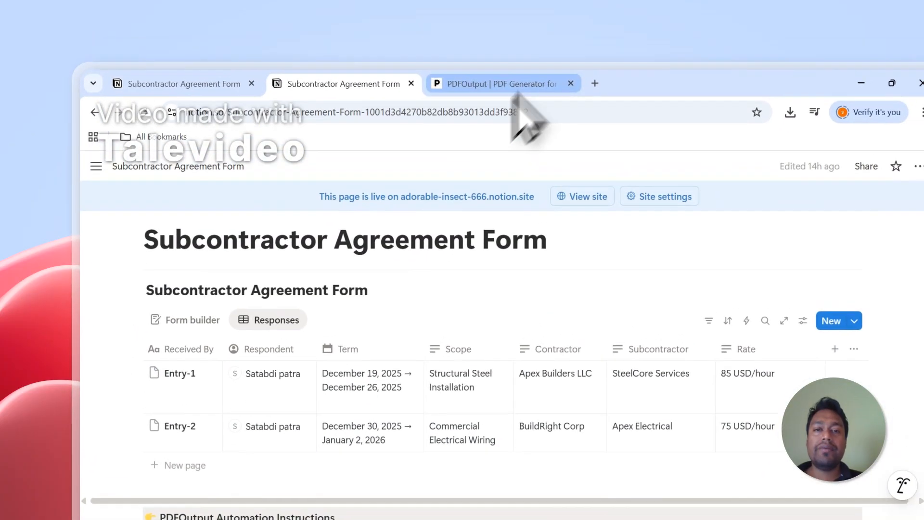
Examine the PDFOutput homepage's description of its Google Docs and Notion Database sources and the document types it generates
{"action": "left_click", "coordinate": [517, 40]}
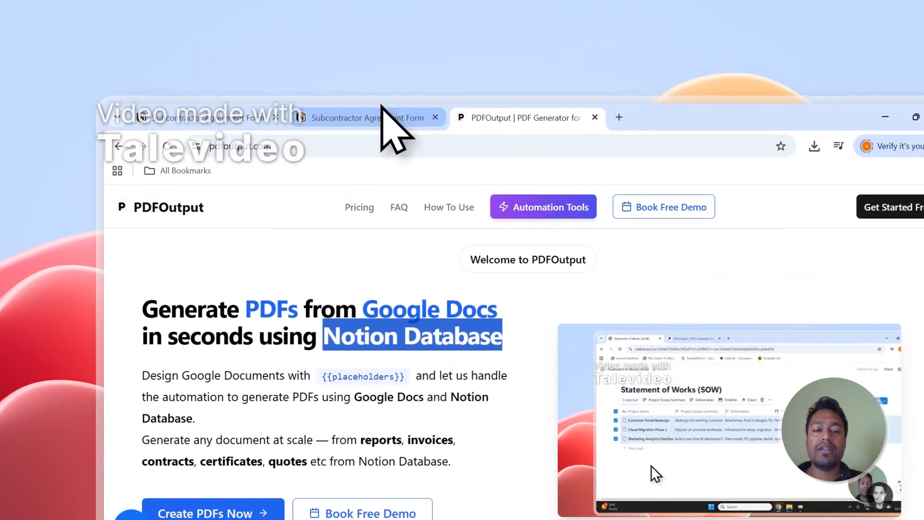
{"action": "left_click", "coordinate": [383, 80]}
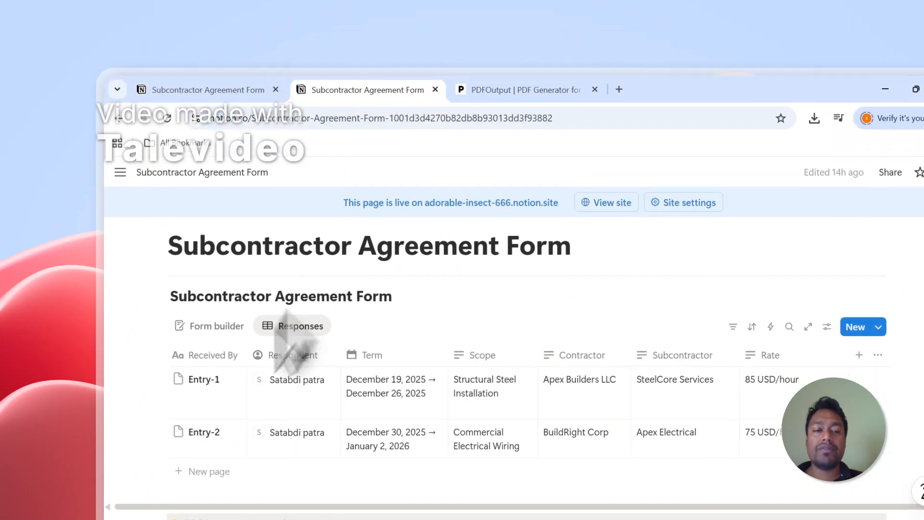
{"action": "left_click", "coordinate": [518, 54]}
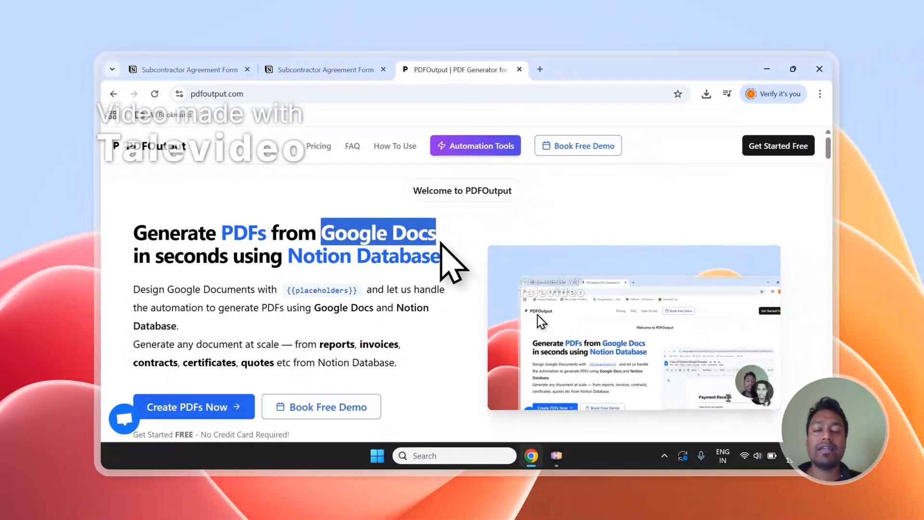
{"action": "scroll", "coordinate": [435, 248], "scroll_direction": "down", "scroll_amount": 1}
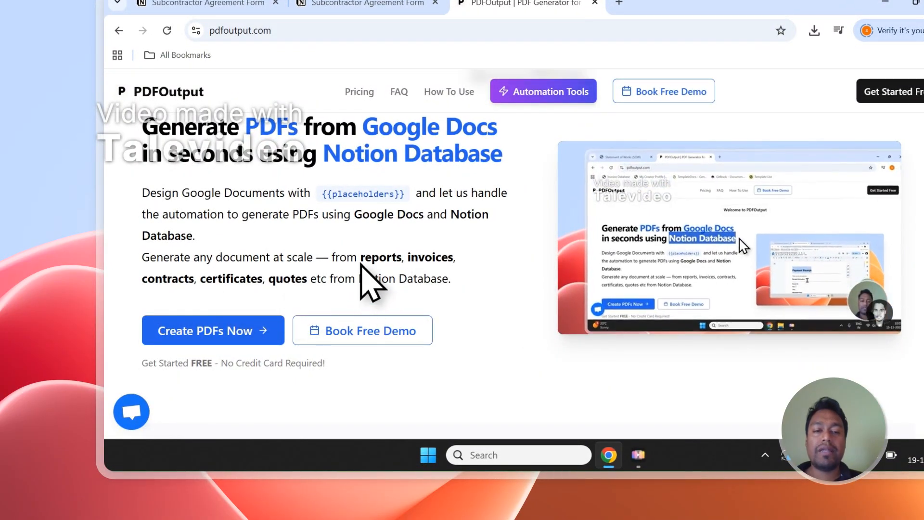
{"action": "left_click_drag", "start_coordinate": [359, 258], "coordinate": [315, 279]}
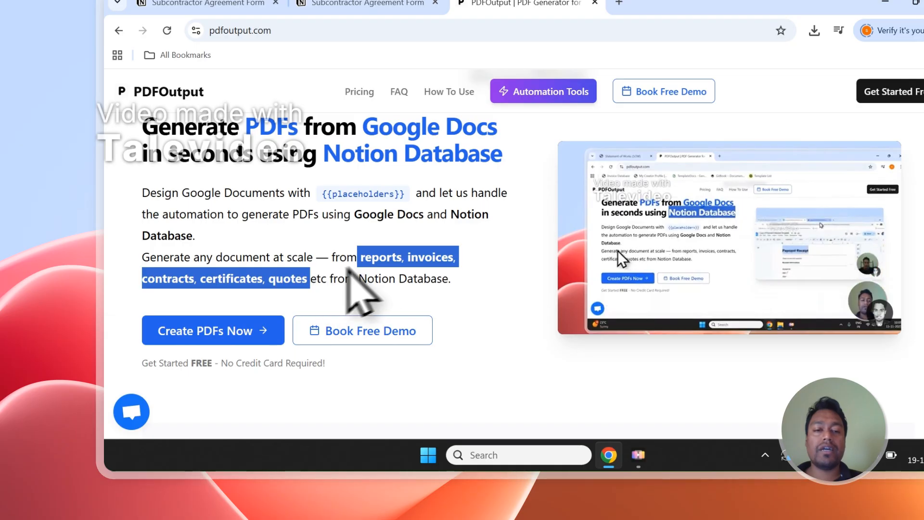
Sign in to PDFOutput with the Google account and continue to the PDF creation workspace
{"action": "left_click", "coordinate": [243, 330]}
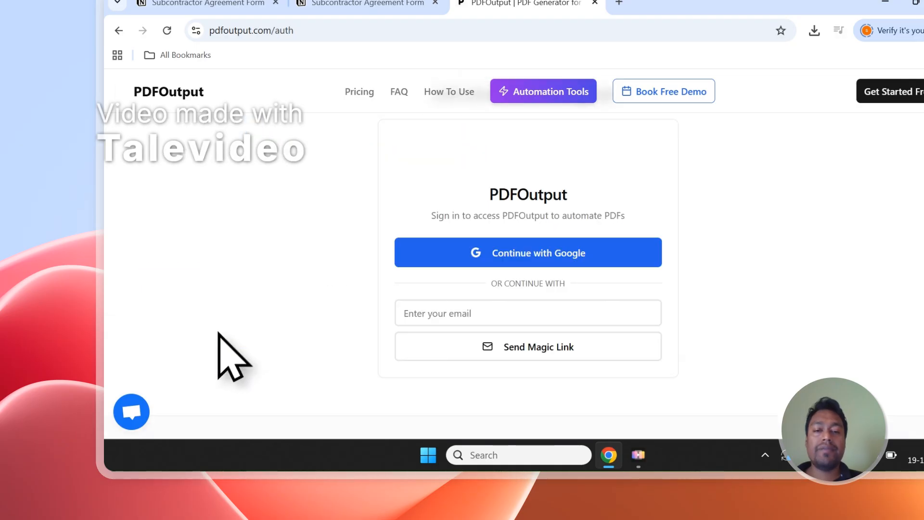
{"action": "left_click", "coordinate": [520, 254]}
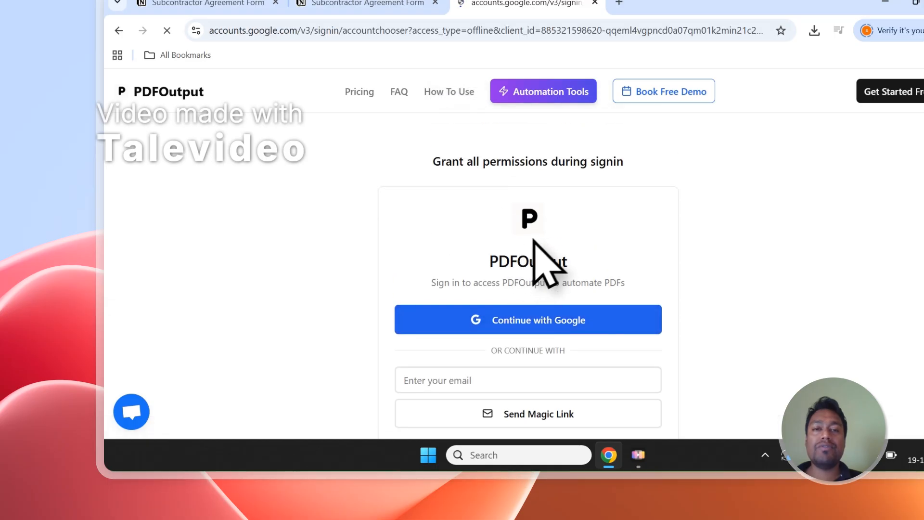
{"action": "left_click", "coordinate": [655, 305]}
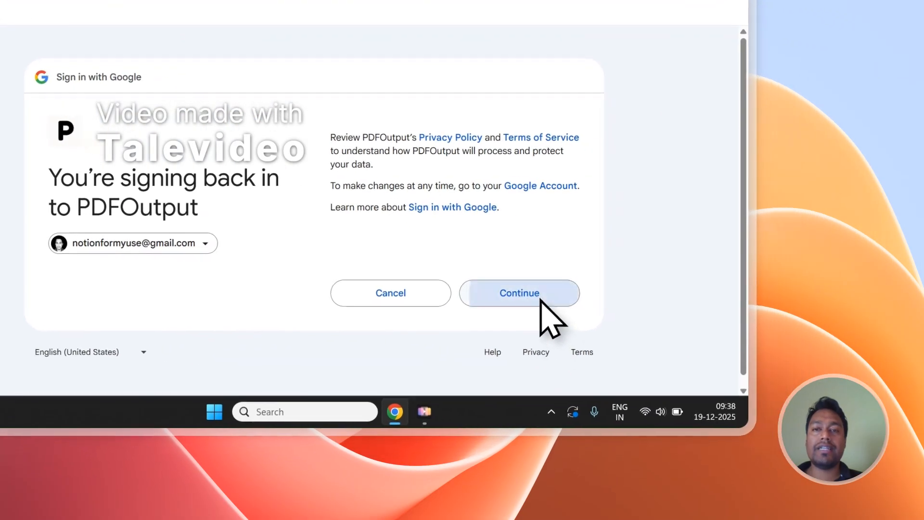
{"action": "left_click", "coordinate": [754, 339]}
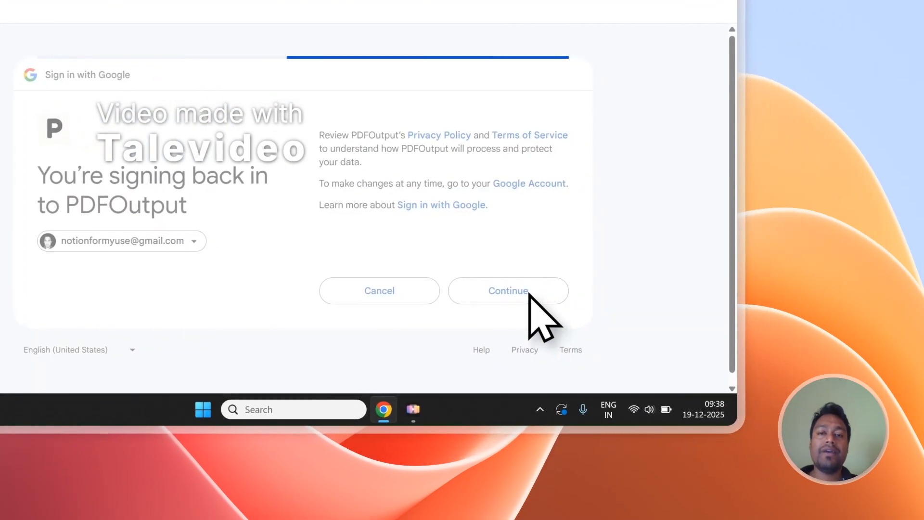
{"action": "left_click", "coordinate": [504, 374]}
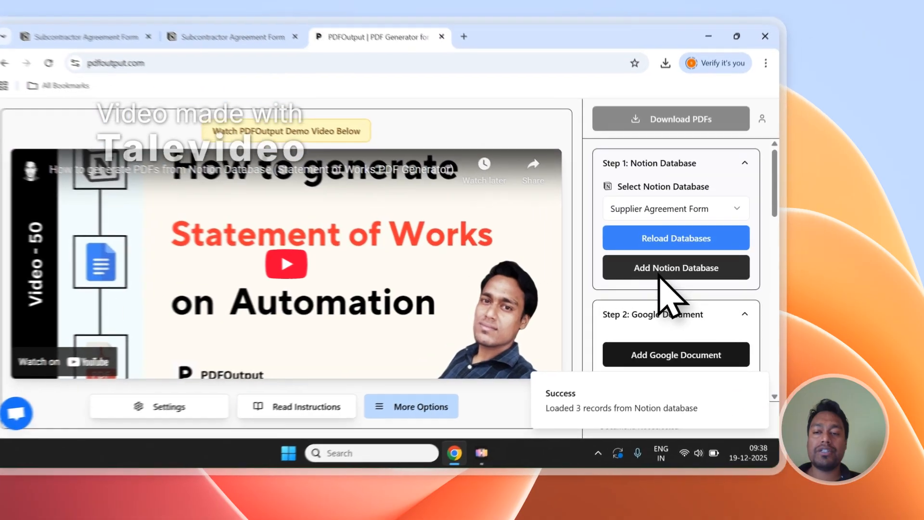
Start adding a Notion database in PDFOutput, and copy the title of the Subcontractor Agreement Form page in Notion
{"action": "left_click", "coordinate": [712, 284]}
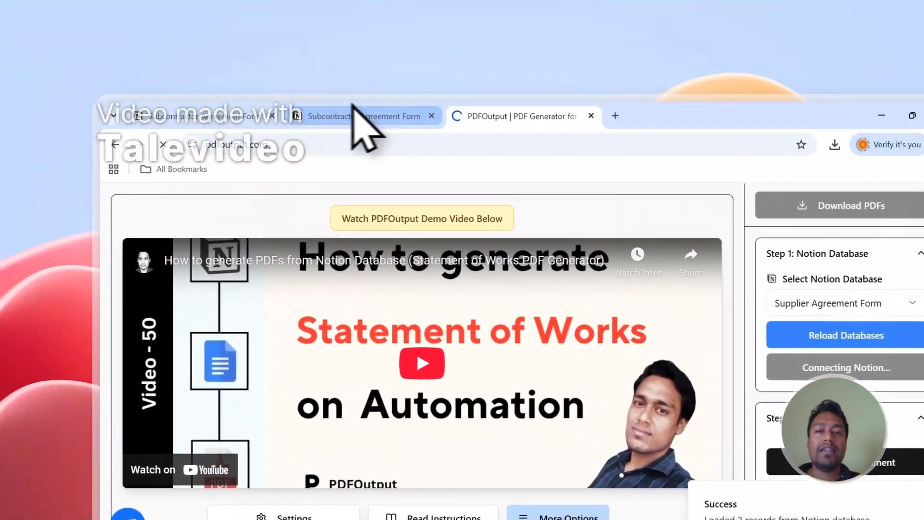
{"action": "left_click", "coordinate": [327, 94]}
{"action": "scroll", "coordinate": [523, 312], "scroll_direction": "up", "scroll_amount": 2}
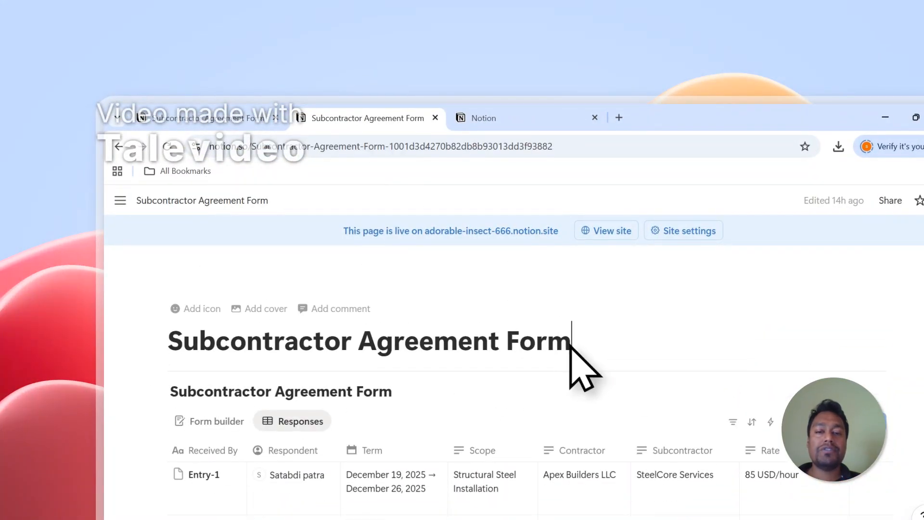
{"action": "left_click_drag", "start_coordinate": [571, 343], "coordinate": [208, 343]}
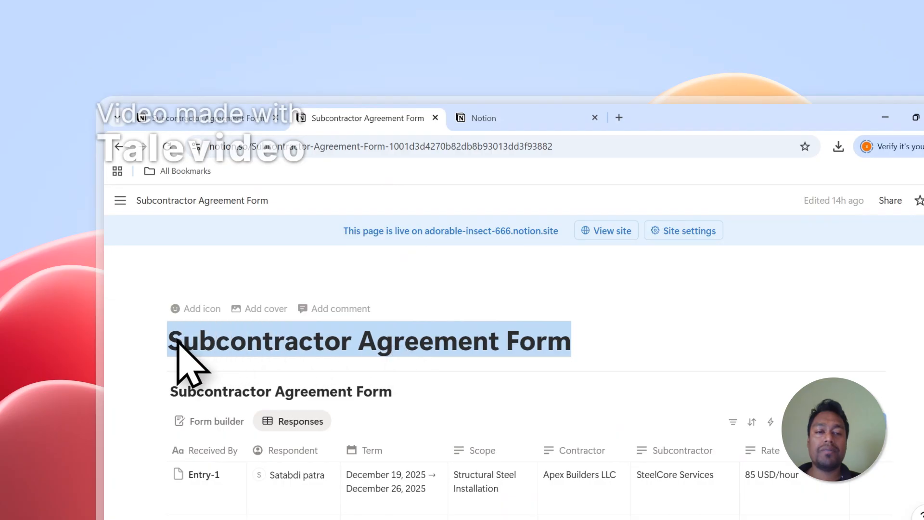
{"action": "right_click", "coordinate": [254, 339]}
{"action": "left_click", "coordinate": [290, 301]}
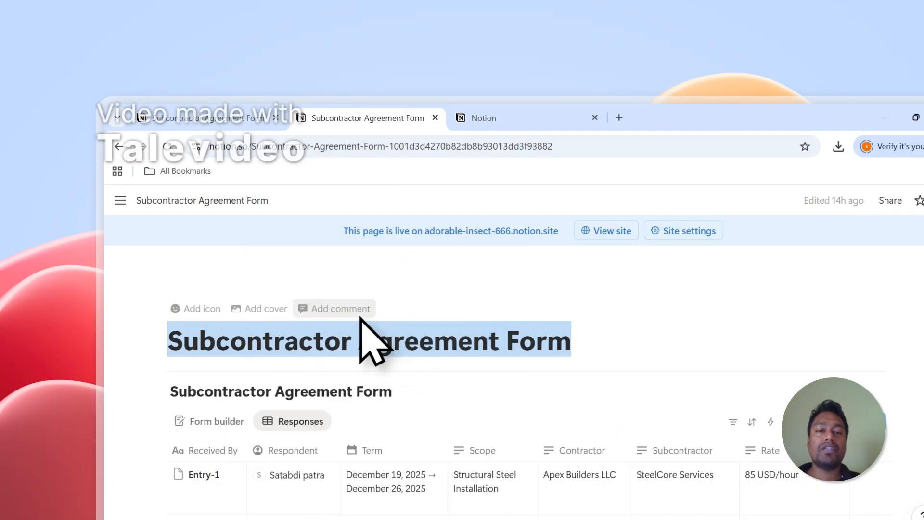
In the PDFOutput connection request, search the pages for the copied title and add the top-level Subcontractor Agreement Form page
{"action": "left_click", "coordinate": [545, 115]}
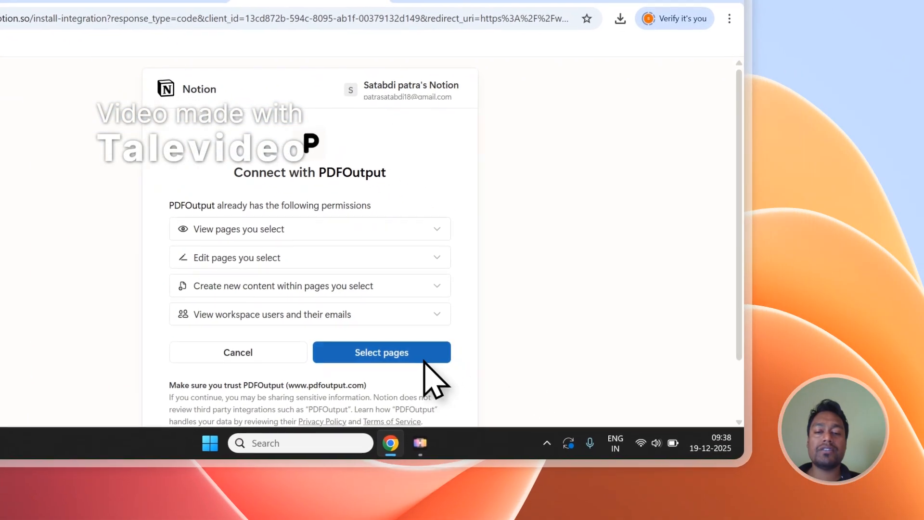
{"action": "left_click", "coordinate": [491, 397]}
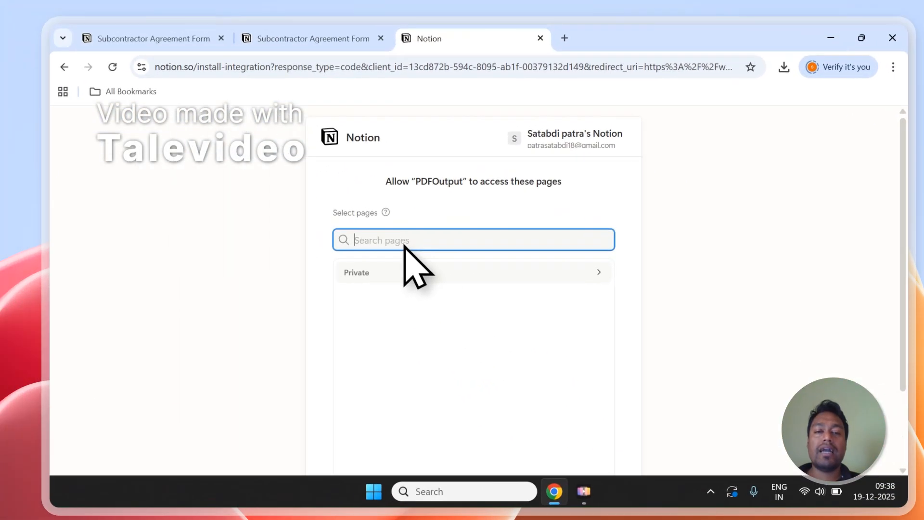
{"action": "right_click", "coordinate": [402, 246]}
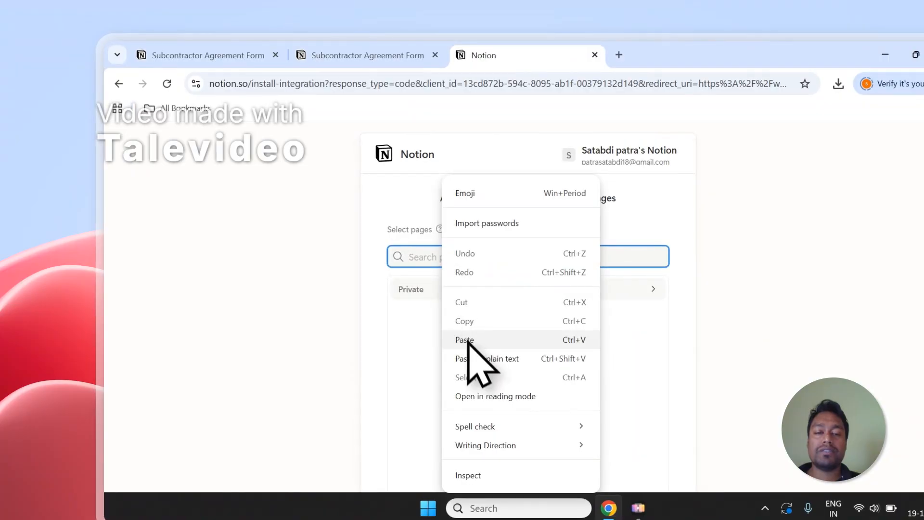
{"action": "left_click", "coordinate": [413, 322]}
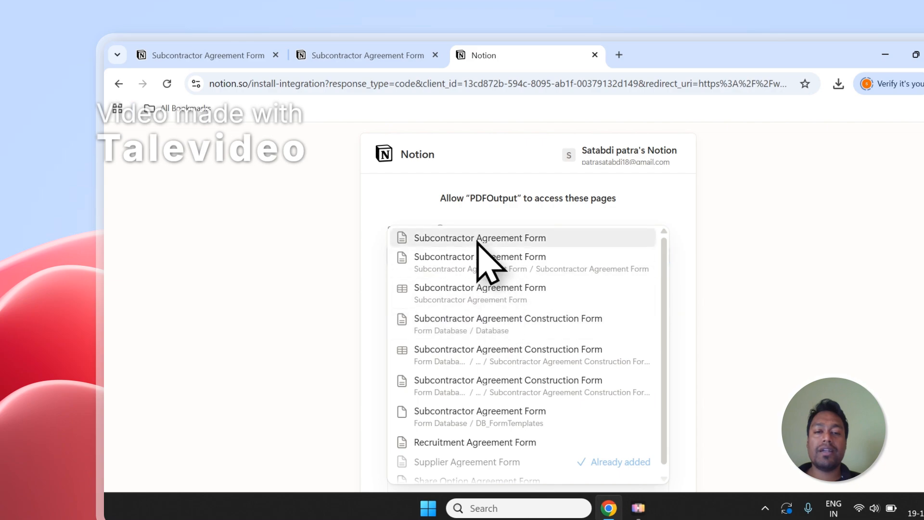
{"action": "left_click", "coordinate": [478, 238]}
{"action": "left_click", "coordinate": [599, 212]}
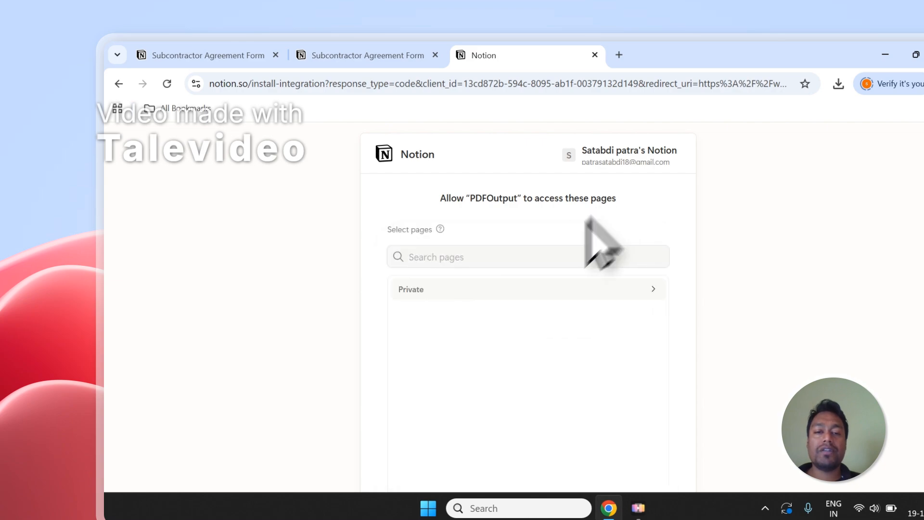
{"action": "left_click", "coordinate": [510, 289]}
Check the Subcontractor Agreement Form page title in Notion against the private top-level pages offered for PDFOutput access
{"action": "left_click", "coordinate": [342, 54]}
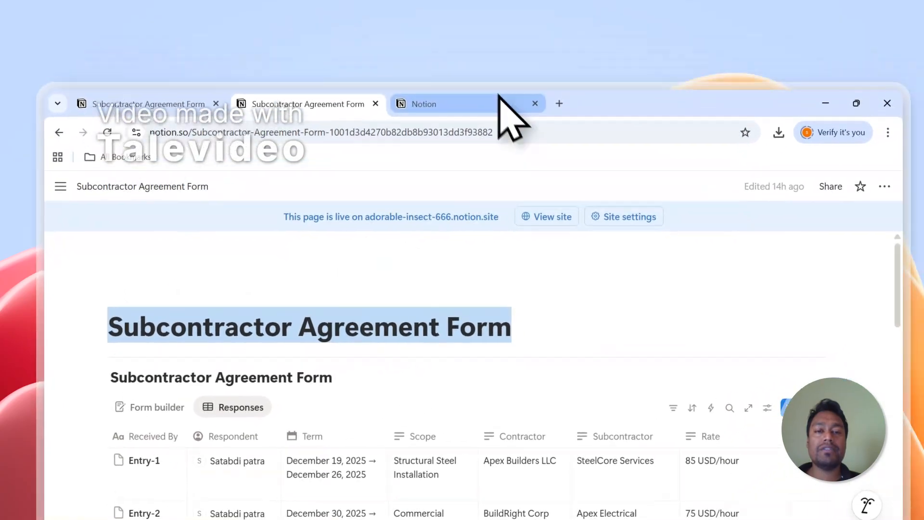
{"action": "left_click", "coordinate": [561, 60]}
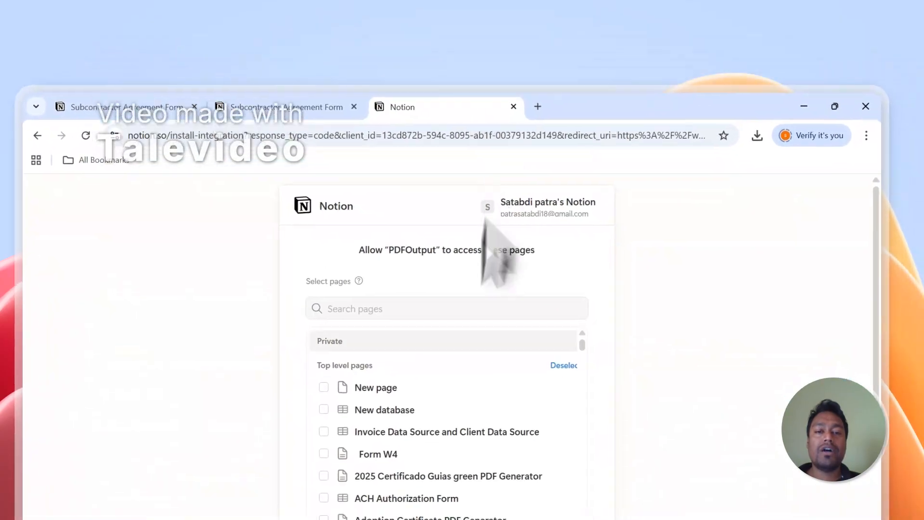
{"action": "left_click", "coordinate": [436, 268]}
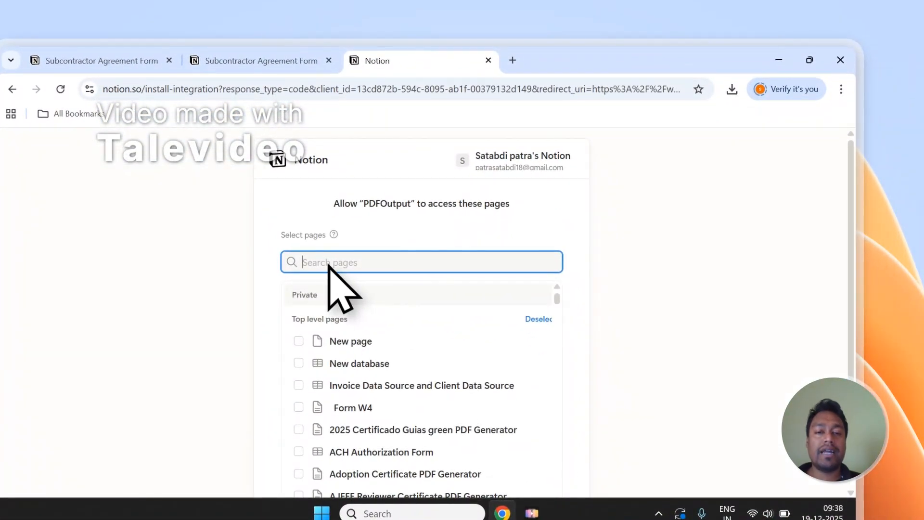
{"action": "scroll", "coordinate": [337, 262], "scroll_direction": "down", "scroll_amount": 2}
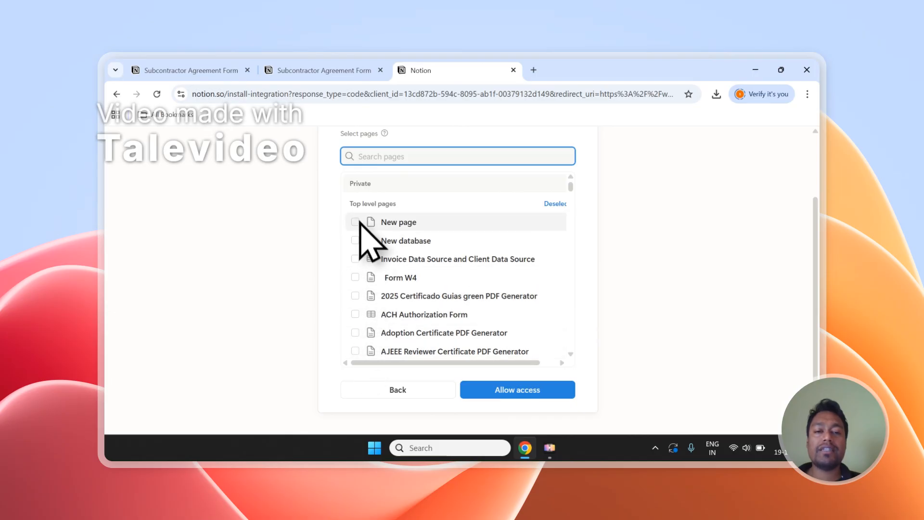
{"action": "scroll", "coordinate": [427, 305], "scroll_direction": "up", "scroll_amount": 3}
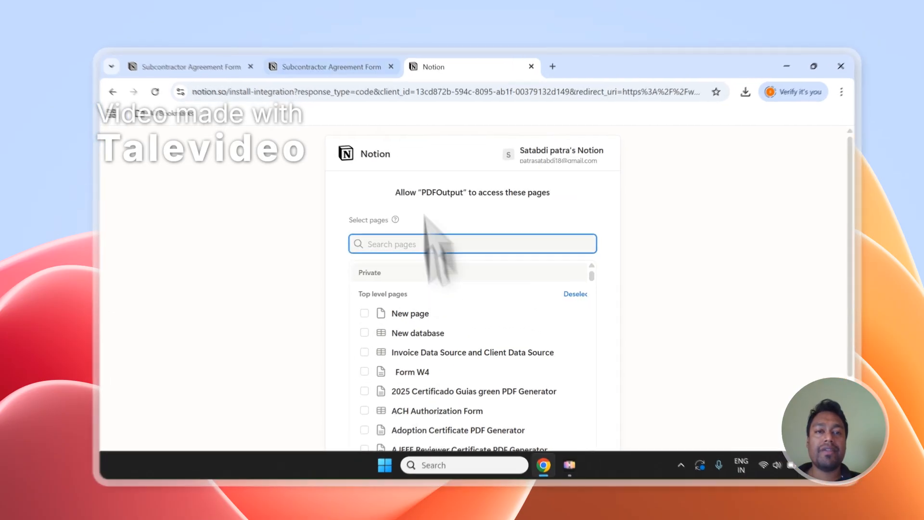
{"action": "left_click", "coordinate": [347, 70]}
{"action": "left_click", "coordinate": [211, 331]}
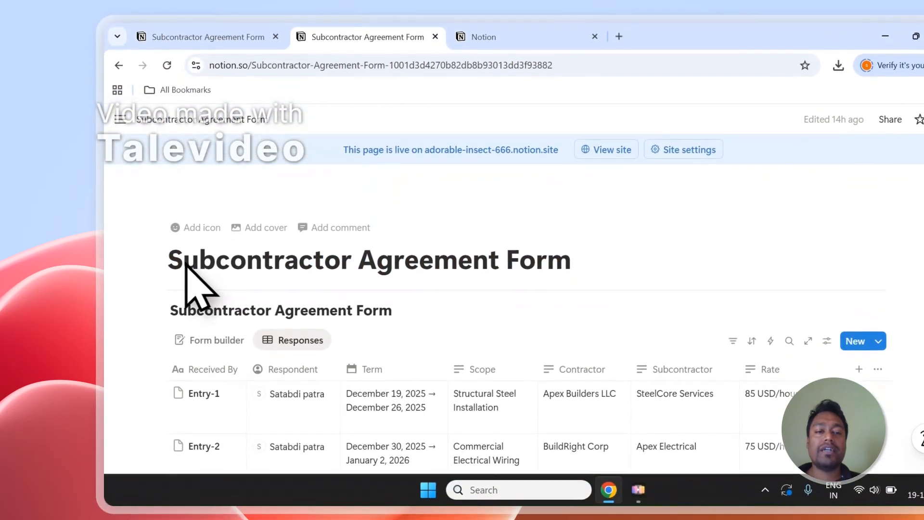
{"action": "left_click_drag", "start_coordinate": [175, 264], "coordinate": [332, 264]}
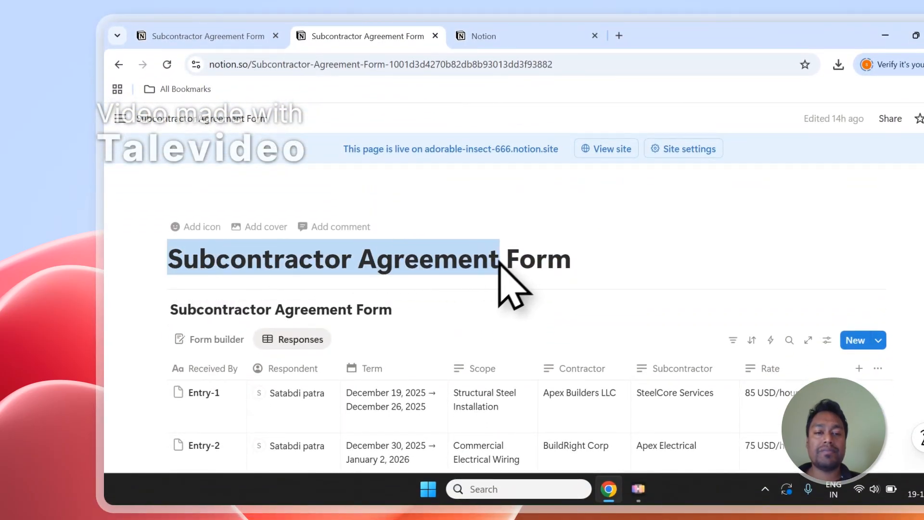
{"action": "left_click", "coordinate": [478, 35]}
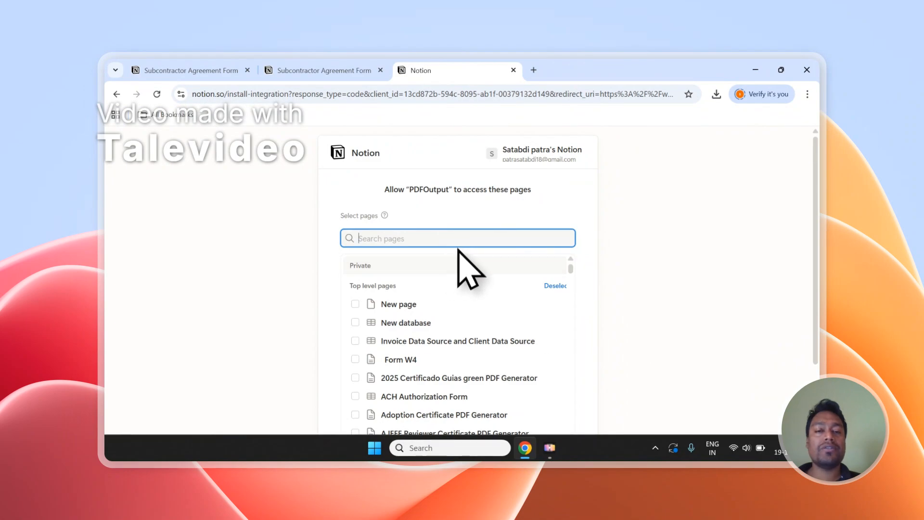
{"action": "scroll", "coordinate": [458, 243], "scroll_direction": "down", "scroll_amount": 2}
{"action": "scroll", "coordinate": [458, 248], "scroll_direction": "down", "scroll_amount": 2}
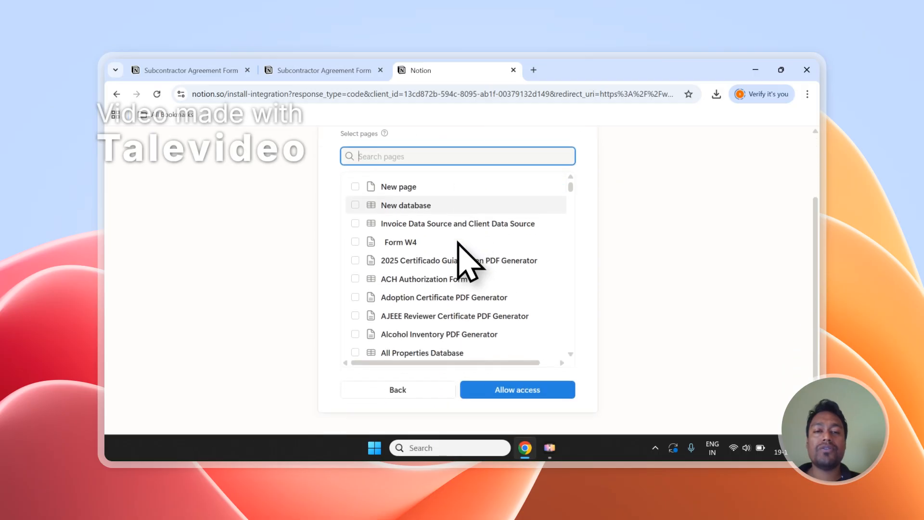
{"action": "scroll", "coordinate": [458, 200], "scroll_direction": "up", "scroll_amount": 2}
{"action": "scroll", "coordinate": [565, 212], "scroll_direction": "up", "scroll_amount": 1}
{"action": "scroll", "coordinate": [559, 213], "scroll_direction": "up", "scroll_amount": 1}
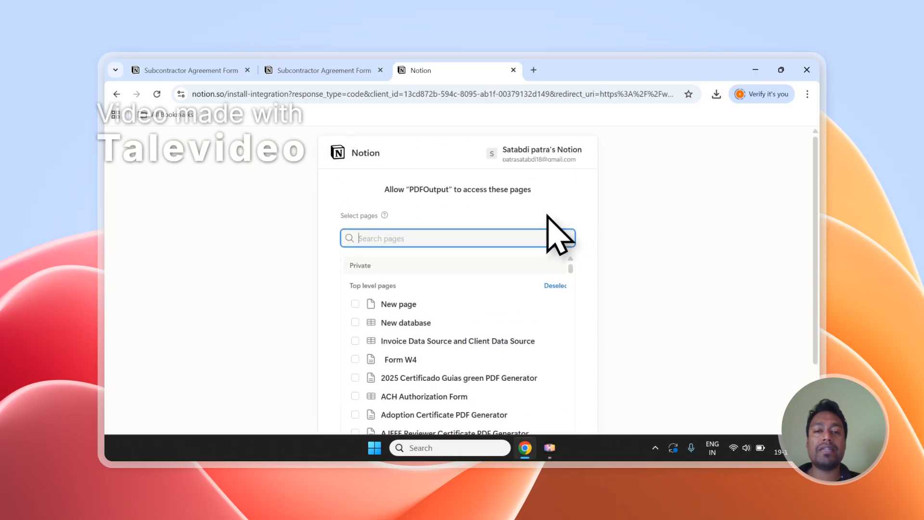
Allow PDFOutput to access the selected Notion pages and return to the Subcontractor Agreement Form page
{"action": "scroll", "coordinate": [548, 215], "scroll_direction": "down", "scroll_amount": 2}
{"action": "left_click", "coordinate": [554, 389]}
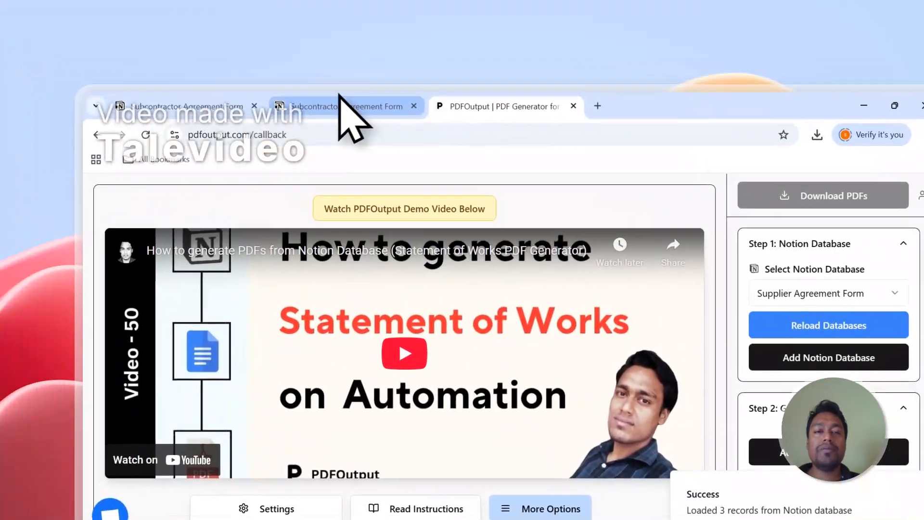
{"action": "left_click", "coordinate": [179, 2]}
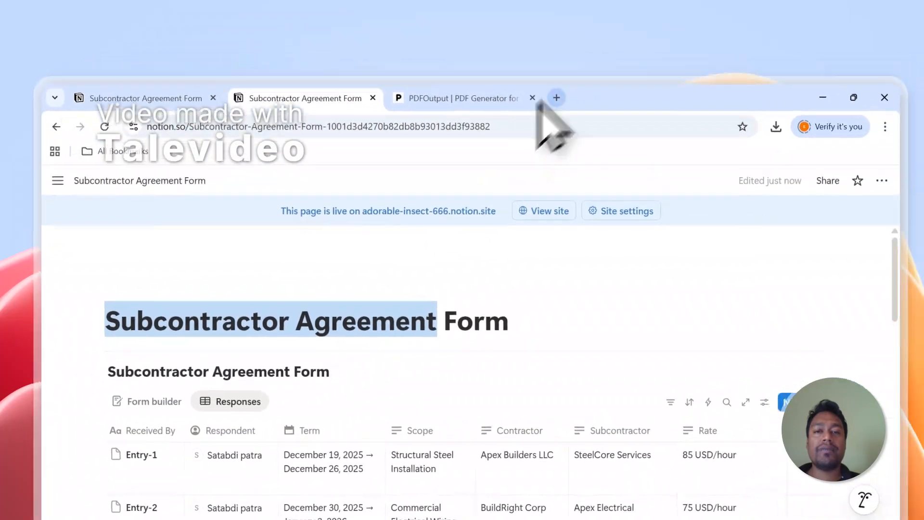
Return to PDFOutput, reload the list of Notion databases, and select the Subcontractor Agreement Form database
{"action": "left_click", "coordinate": [493, 99]}
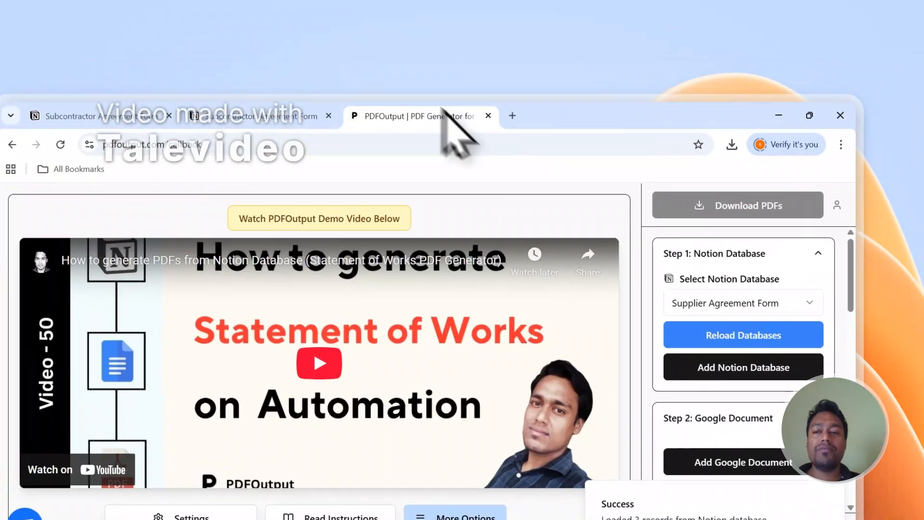
{"action": "left_click", "coordinate": [625, 278]}
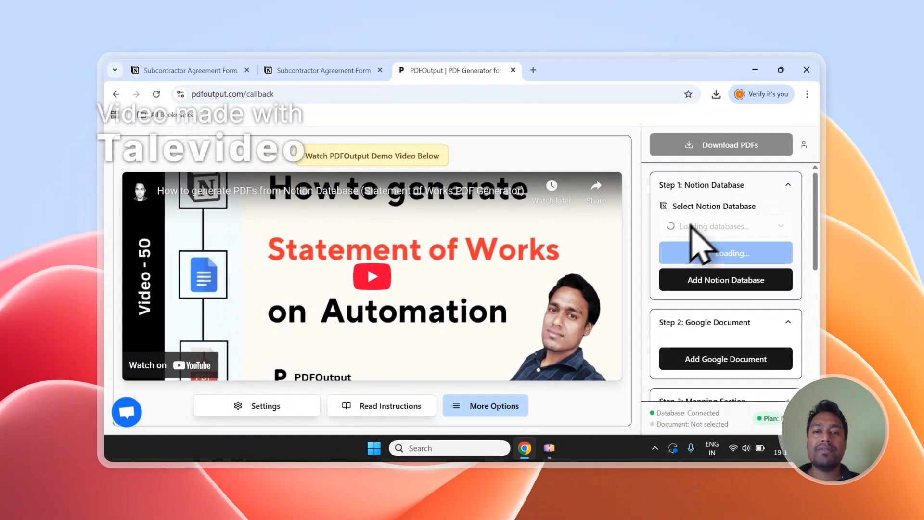
{"action": "left_click", "coordinate": [727, 226]}
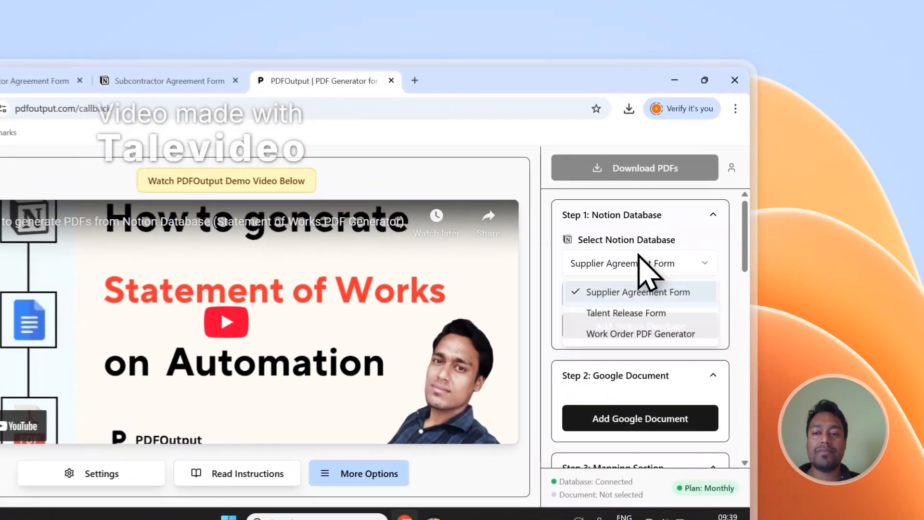
{"action": "left_click", "coordinate": [725, 248]}
{"action": "left_click", "coordinate": [723, 253]}
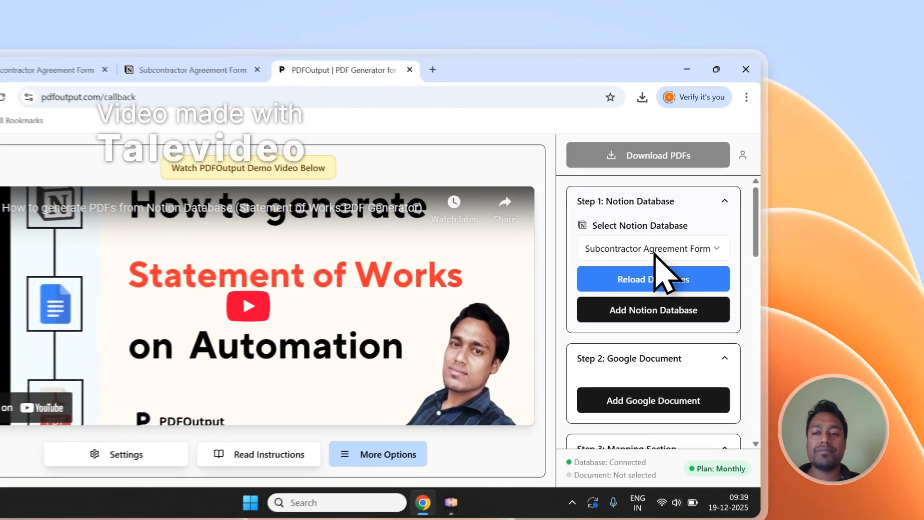
{"action": "left_click", "coordinate": [727, 227]}
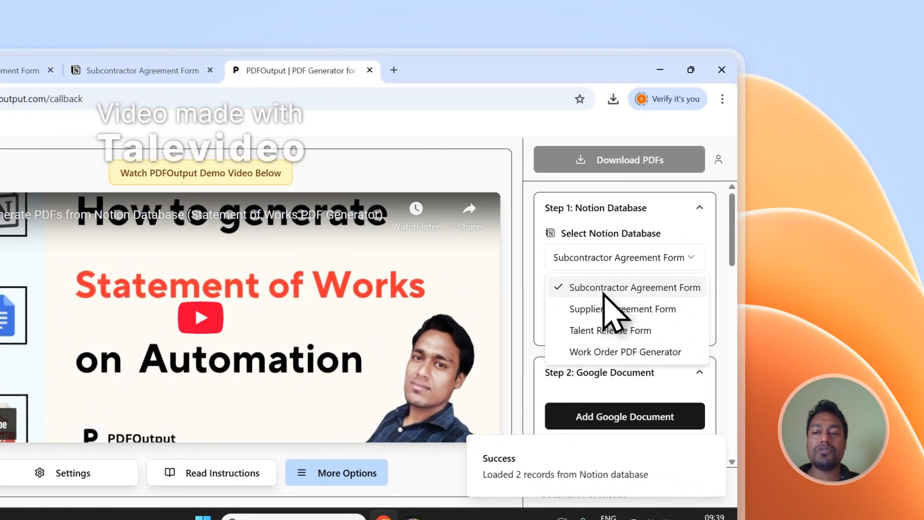
{"action": "left_click_drag", "start_coordinate": [739, 238], "coordinate": [726, 368]}
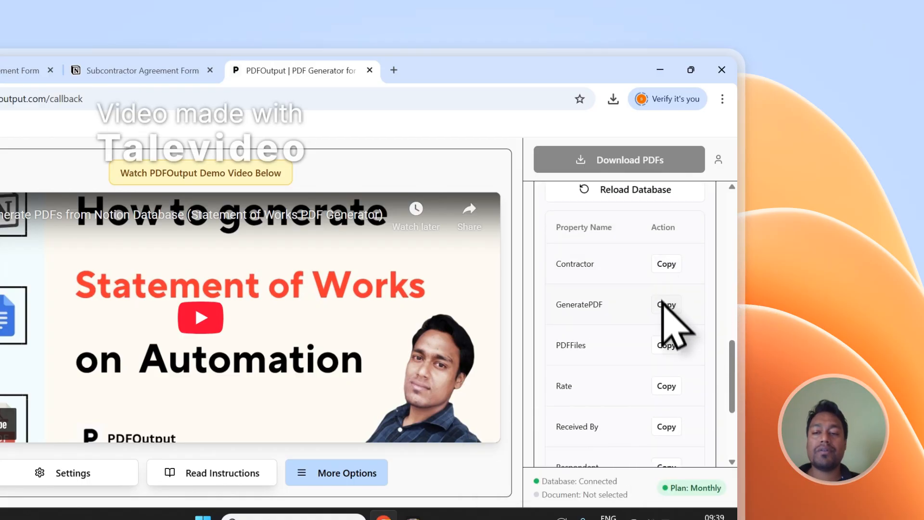
Review the property names listed for the Subcontractor Agreement Form database in the mapping section
{"action": "scroll", "coordinate": [674, 296], "scroll_direction": "down", "scroll_amount": 3}
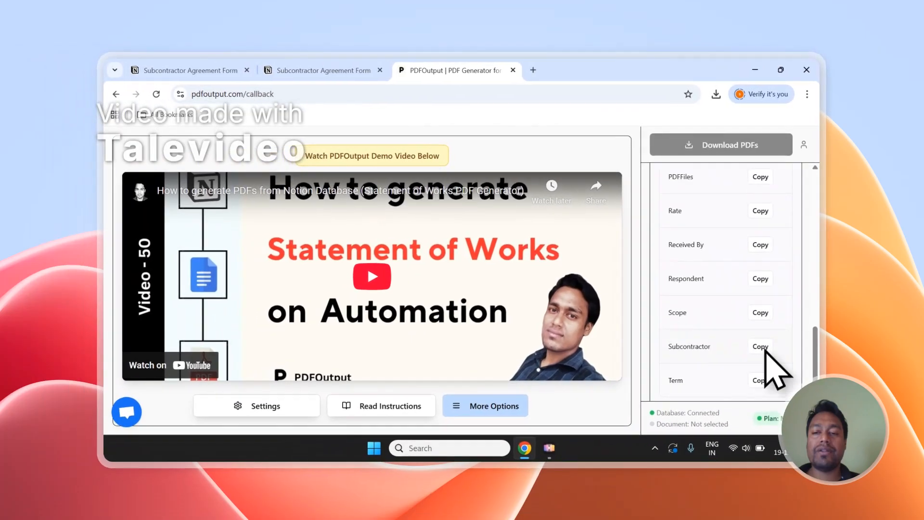
{"action": "scroll", "coordinate": [770, 361], "scroll_direction": "up", "scroll_amount": 5}
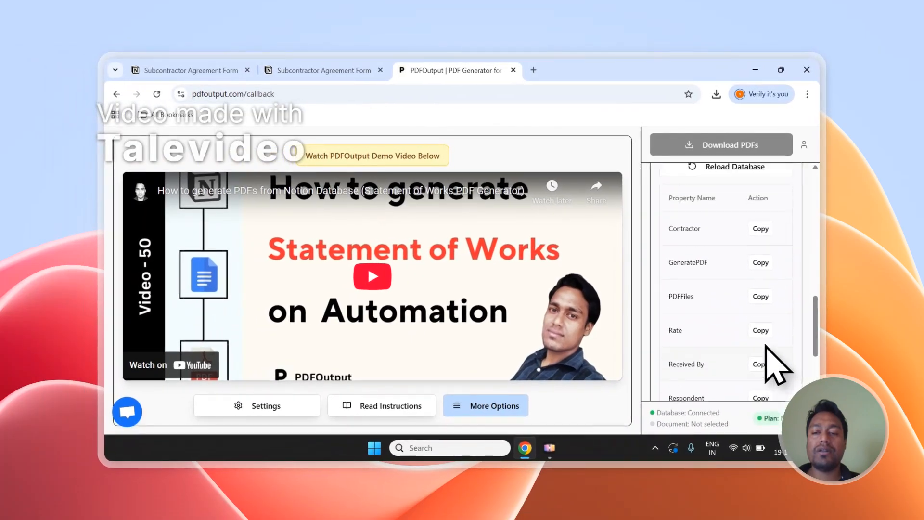
{"action": "scroll", "coordinate": [770, 337], "scroll_direction": "down", "scroll_amount": 4}
{"action": "scroll", "coordinate": [760, 346], "scroll_direction": "up", "scroll_amount": 8}
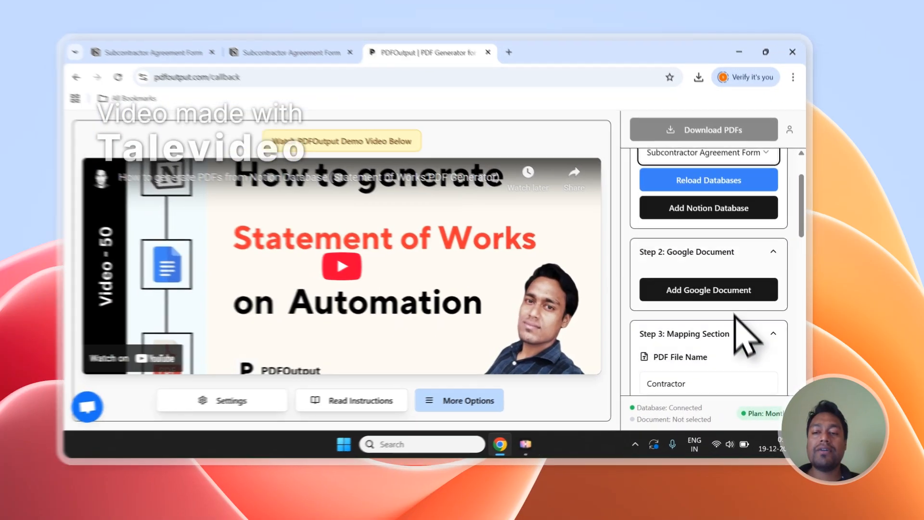
{"action": "left_click", "coordinate": [750, 306]}
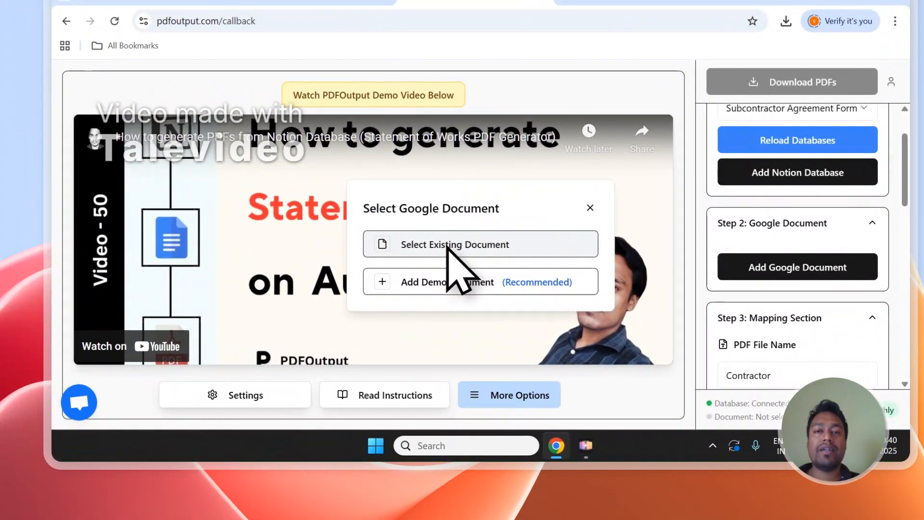
{"action": "left_click", "coordinate": [447, 246]}
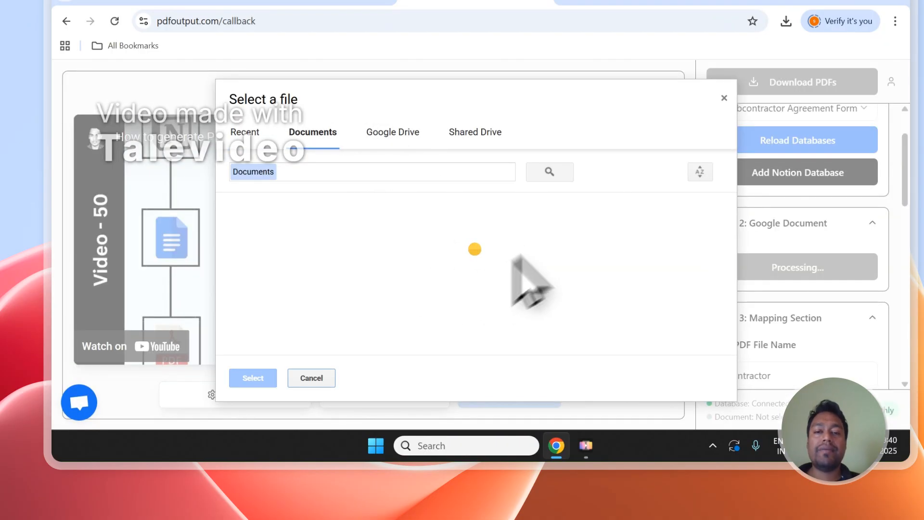
{"action": "left_click", "coordinate": [319, 303]}
{"action": "left_click", "coordinate": [326, 266]}
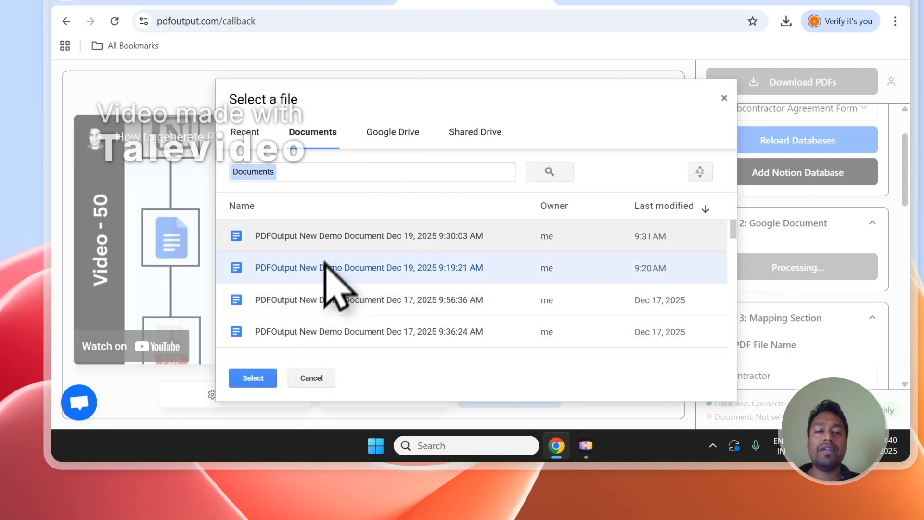
{"action": "left_click", "coordinate": [304, 331]}
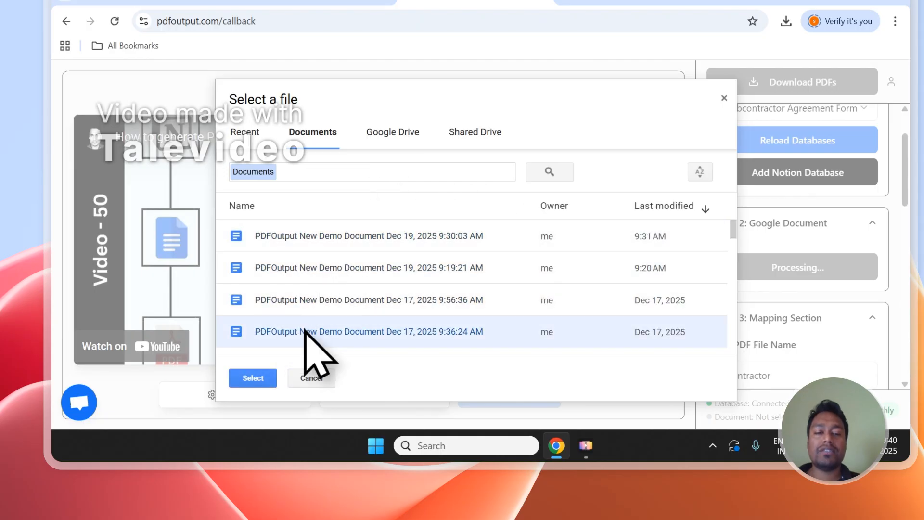
{"action": "left_click", "coordinate": [308, 374]}
Add a demo Google document as the template and delete its introductory text above the Placeholders heading
{"action": "left_click", "coordinate": [788, 257]}
{"action": "left_click", "coordinate": [443, 279]}
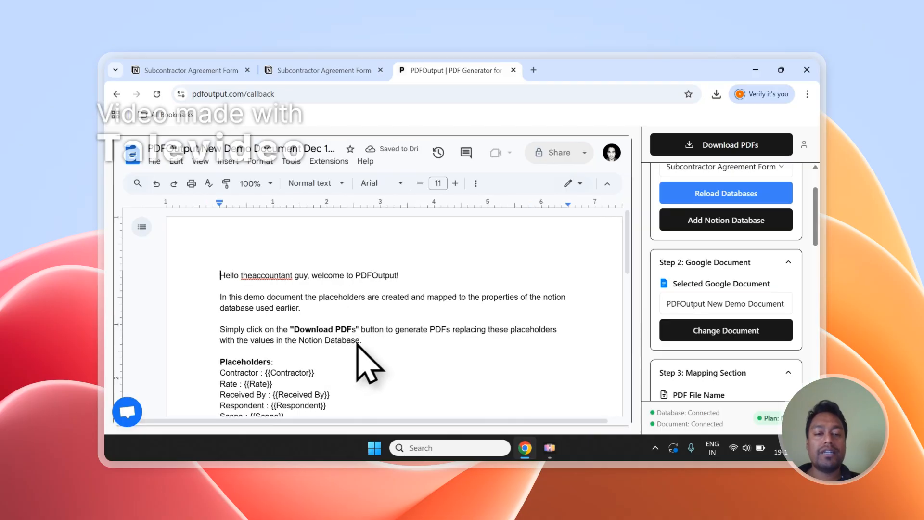
{"action": "left_click_drag", "start_coordinate": [363, 341], "coordinate": [198, 275]}
{"action": "key", "text": "BackSpace"}
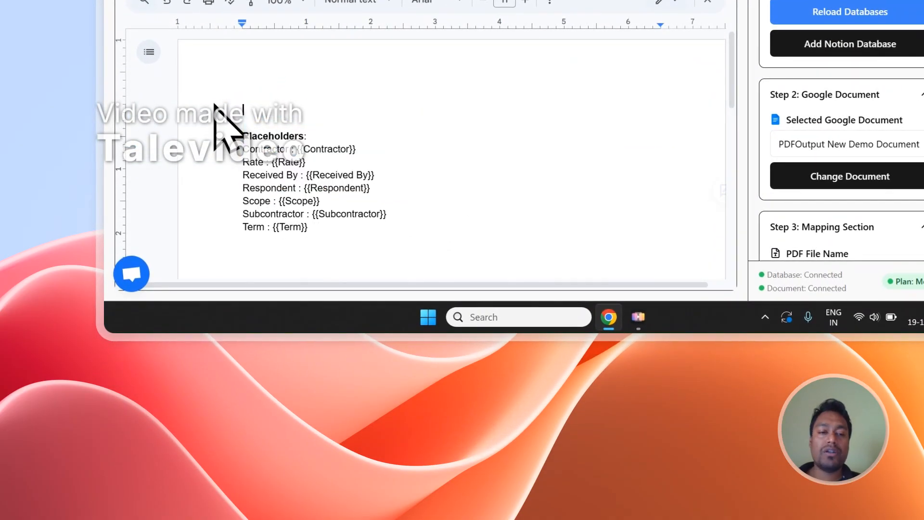
{"action": "key", "text": "BackSpace"}
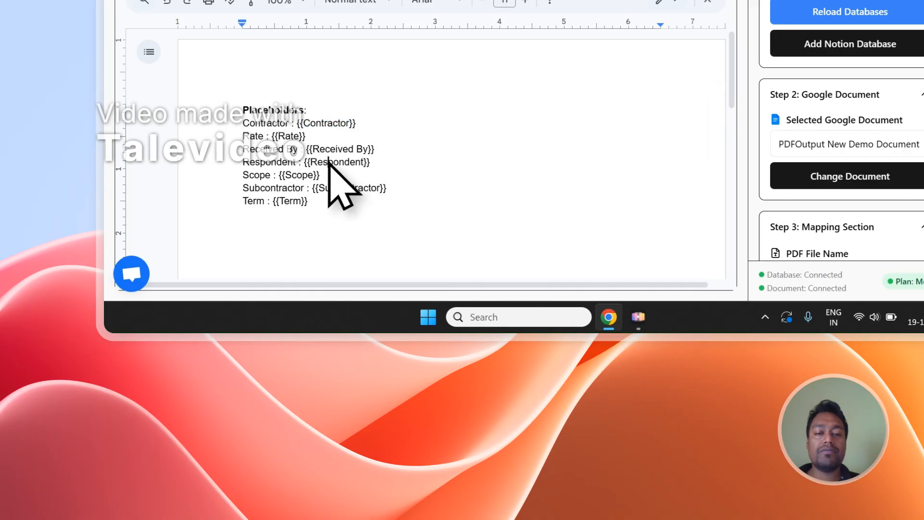
Compare the placeholders in the demo document with the property columns of the Notion responses table
{"action": "left_click", "coordinate": [368, 74]}
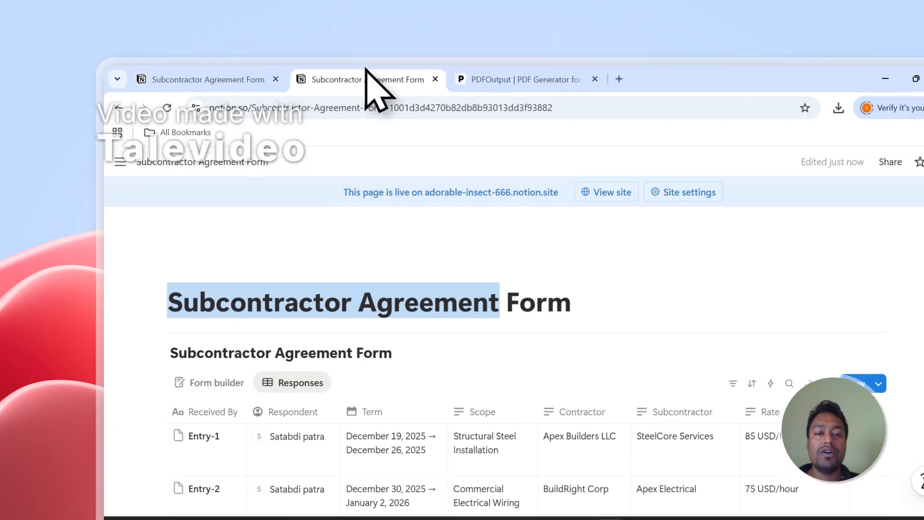
{"action": "scroll", "coordinate": [375, 295], "scroll_direction": "down", "scroll_amount": 1}
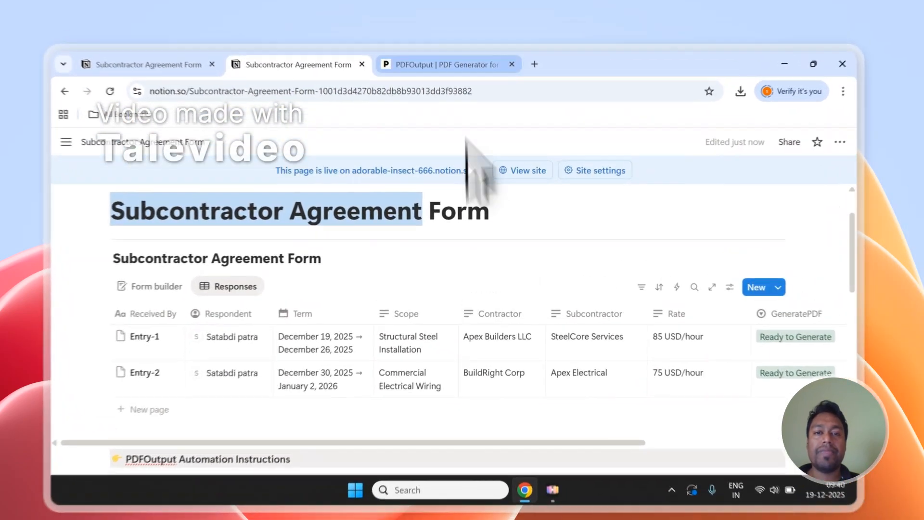
{"action": "left_click", "coordinate": [450, 70]}
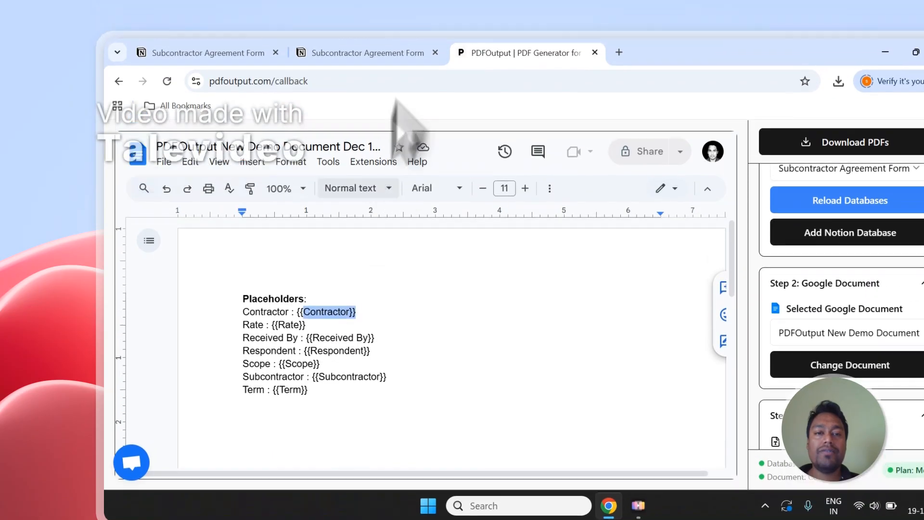
{"action": "left_click", "coordinate": [361, 6]}
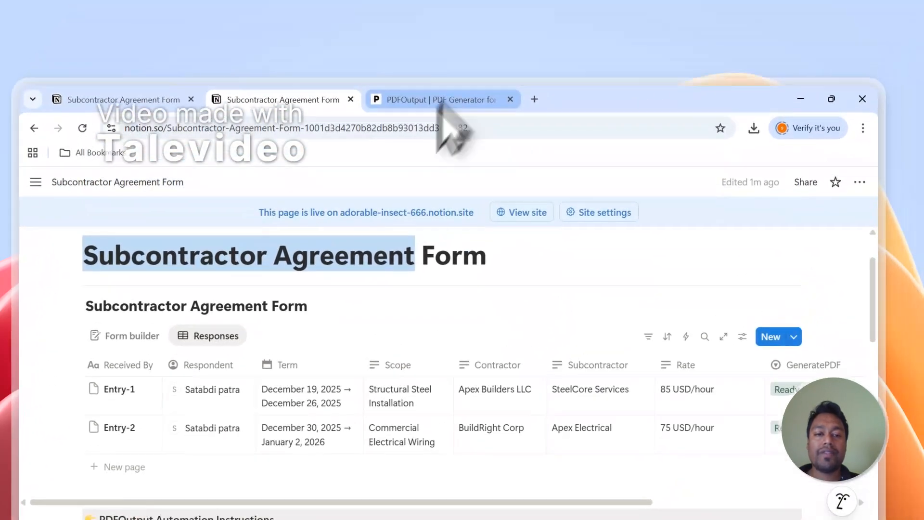
{"action": "left_click", "coordinate": [491, 17]}
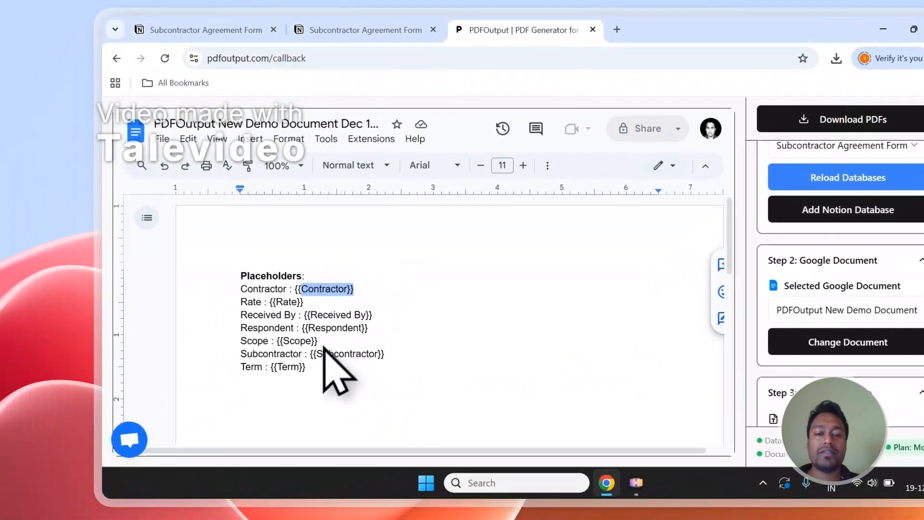
{"action": "left_click", "coordinate": [377, 31]}
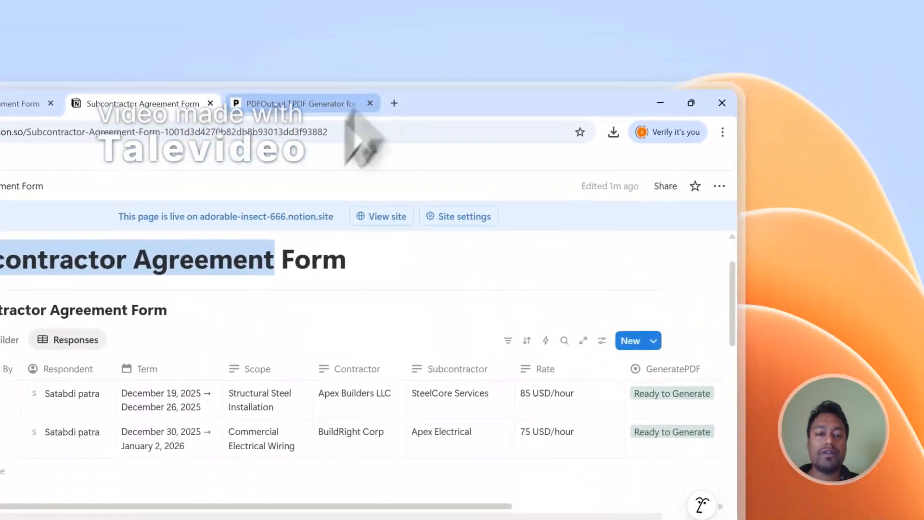
{"action": "left_click", "coordinate": [350, 107]}
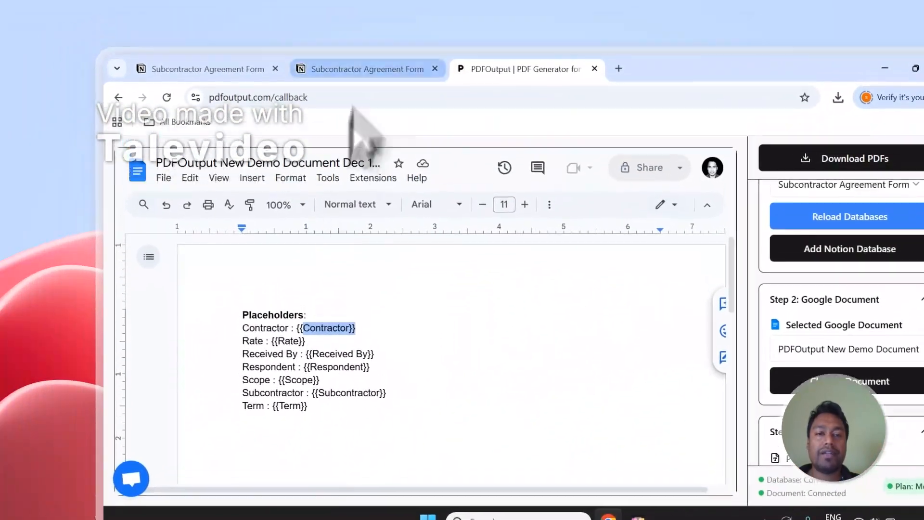
{"action": "left_click", "coordinate": [123, 103]}
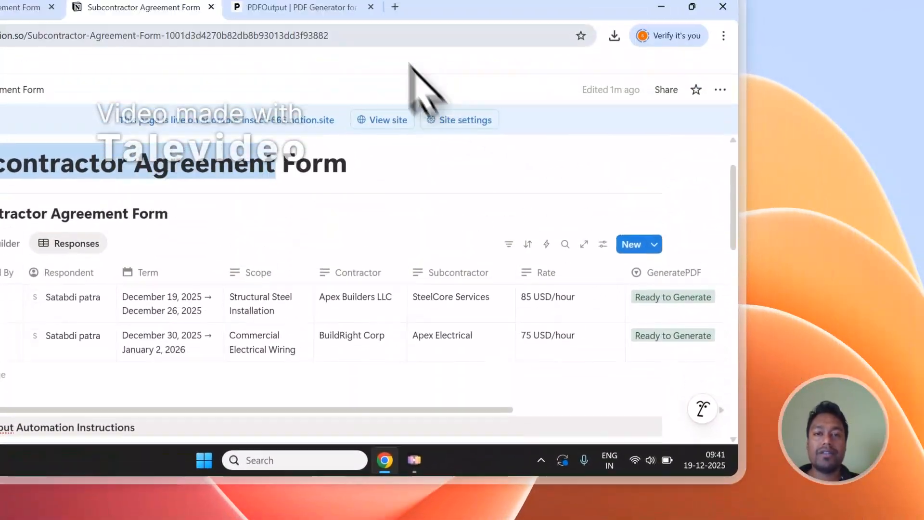
{"action": "left_click", "coordinate": [334, 79]}
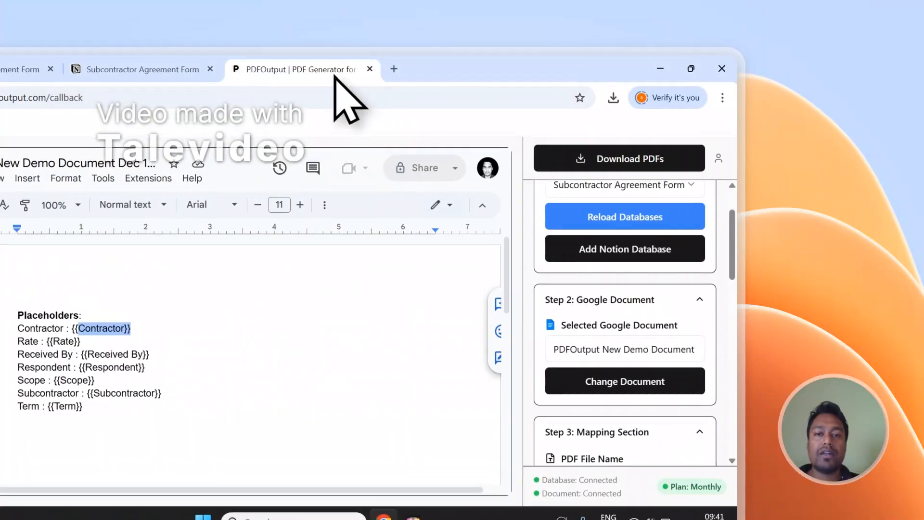
Copy the Contractor property's placeholder tag and insert {{Contractor}} below the placeholder list in the document
{"action": "scroll", "coordinate": [159, 357], "scroll_direction": "down", "scroll_amount": 1}
{"action": "left_click", "coordinate": [129, 350]}
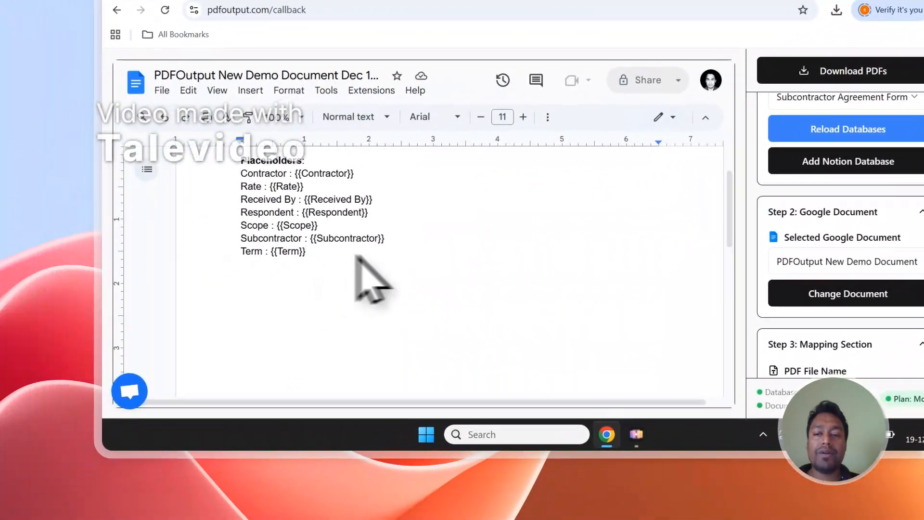
{"action": "scroll", "coordinate": [652, 352], "scroll_direction": "down", "scroll_amount": 3}
{"action": "scroll", "coordinate": [693, 269], "scroll_direction": "down", "scroll_amount": 5}
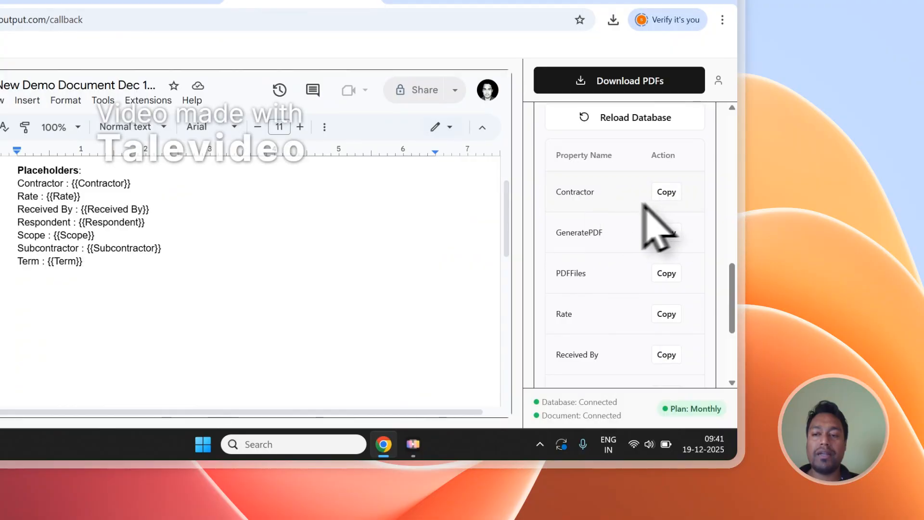
{"action": "left_click", "coordinate": [73, 298]}
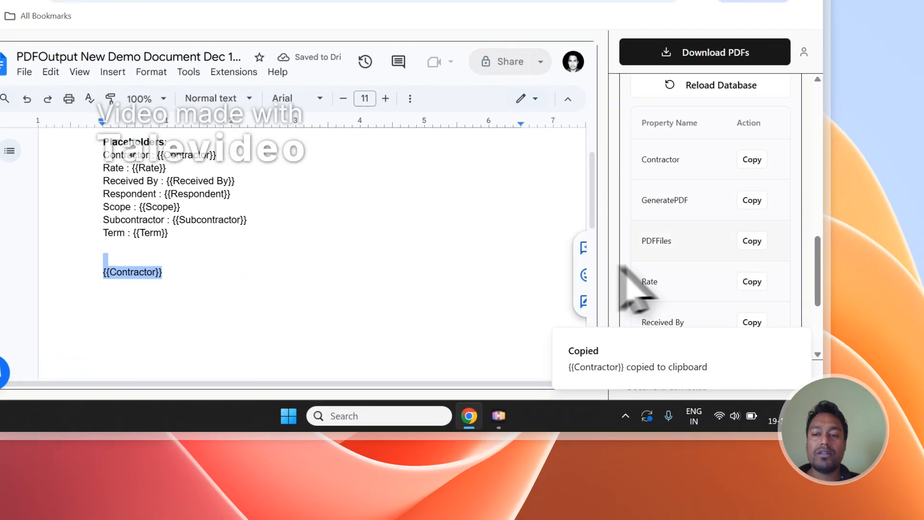
Copy the Scope property's placeholder tag and insert {{Scope}} below {{Contractor}} in the document
{"action": "scroll", "coordinate": [809, 289], "scroll_direction": "down", "scroll_amount": 3}
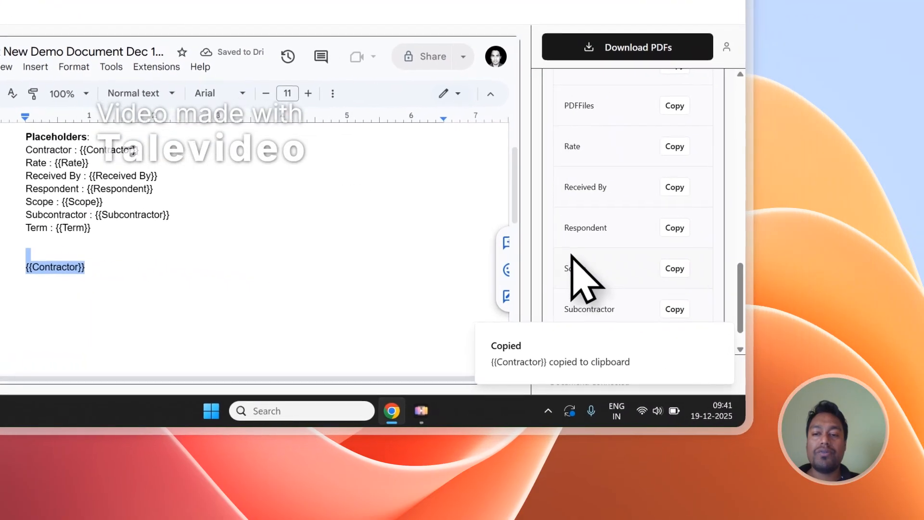
{"action": "left_click", "coordinate": [75, 285]}
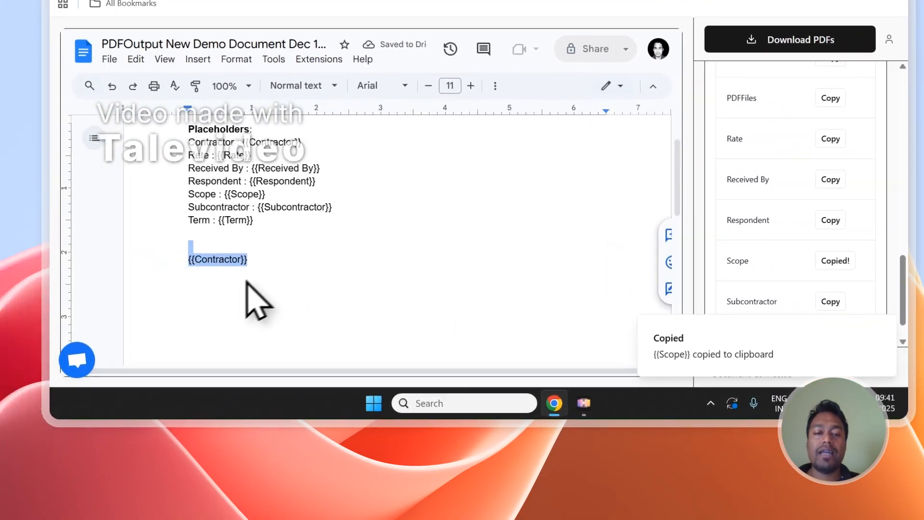
{"action": "key", "text": "Return"}
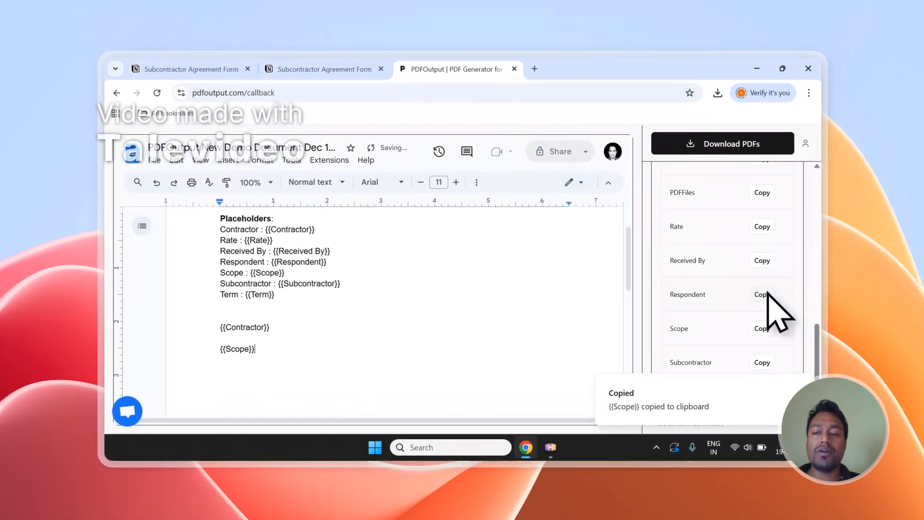
Check the Next Step instruction on inserting placeholder tags, and remove the extra blank line above {{Contractor}} in the document
{"action": "scroll", "coordinate": [722, 293], "scroll_direction": "up", "scroll_amount": 5}
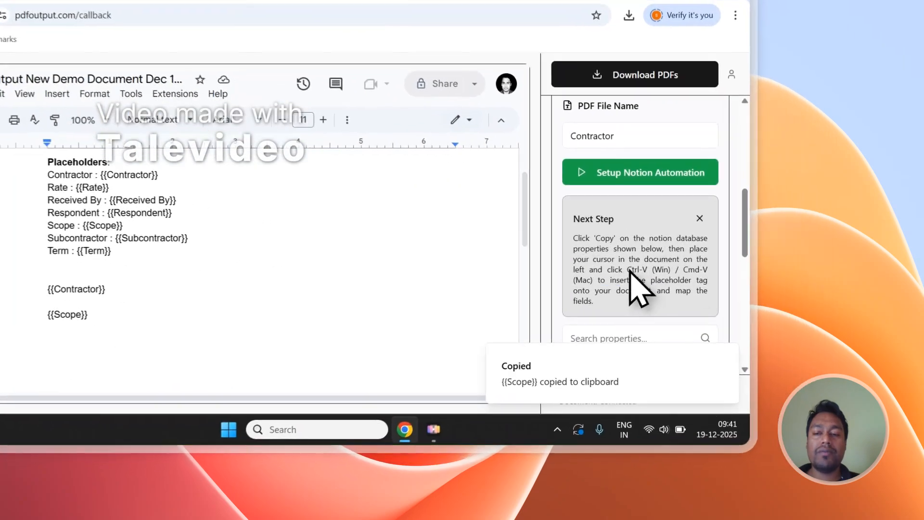
{"action": "left_click_drag", "start_coordinate": [716, 311], "coordinate": [686, 321]}
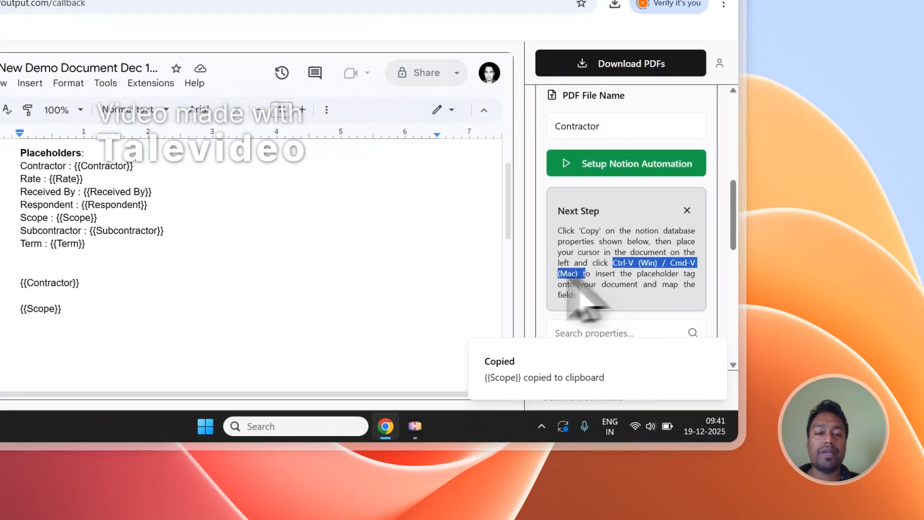
{"action": "left_click", "coordinate": [259, 339]}
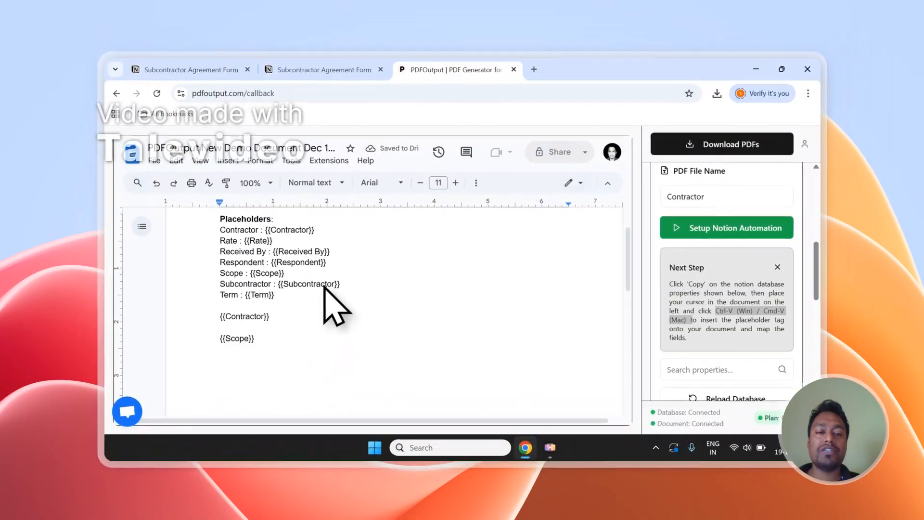
{"action": "scroll", "coordinate": [795, 321], "scroll_direction": "up", "scroll_amount": 3}
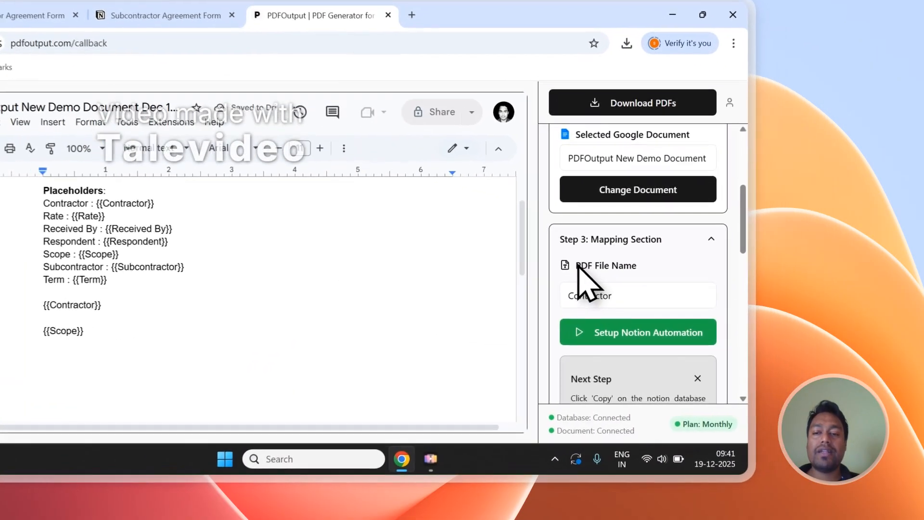
Check the Notion responses columns and set the PDF File Name mapping to the Subcontractor property in PDFOutput
{"action": "left_click_drag", "start_coordinate": [673, 283], "coordinate": [712, 284]}
{"action": "left_click_drag", "start_coordinate": [609, 264], "coordinate": [621, 265]}
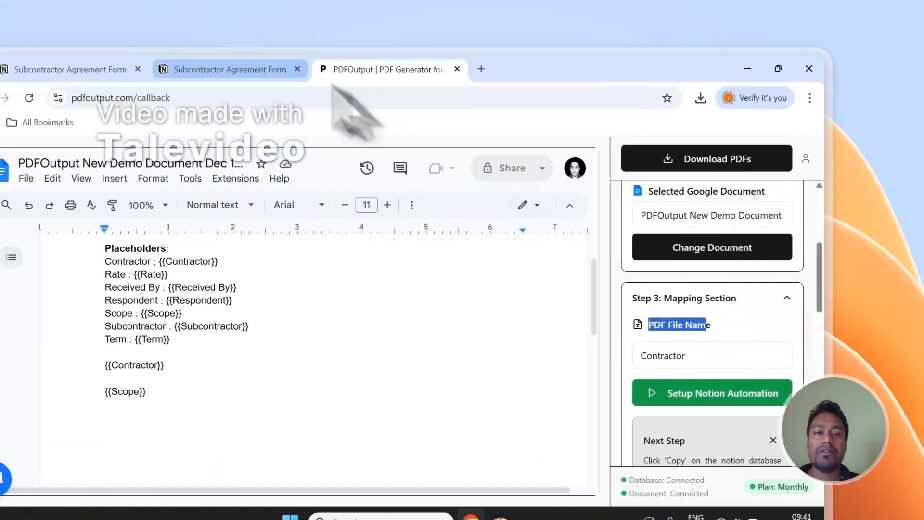
{"action": "left_click", "coordinate": [185, 8]}
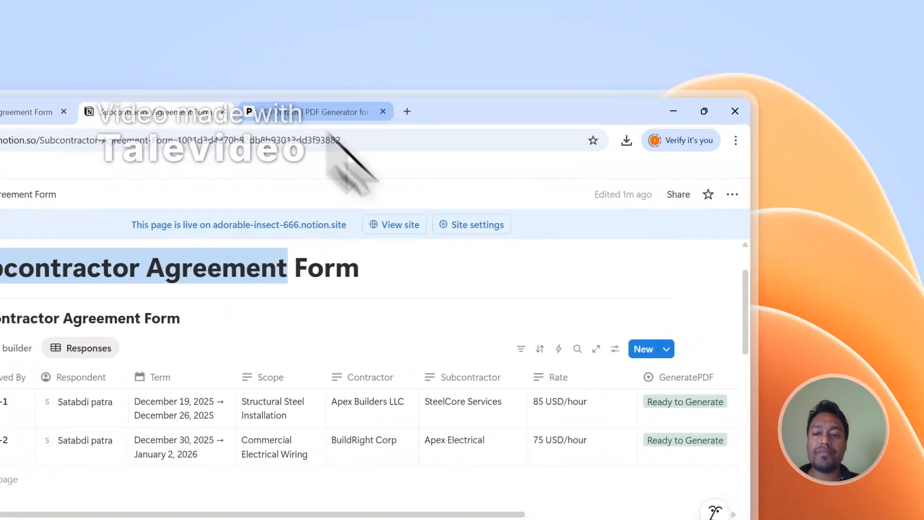
{"action": "left_click", "coordinate": [525, 14]}
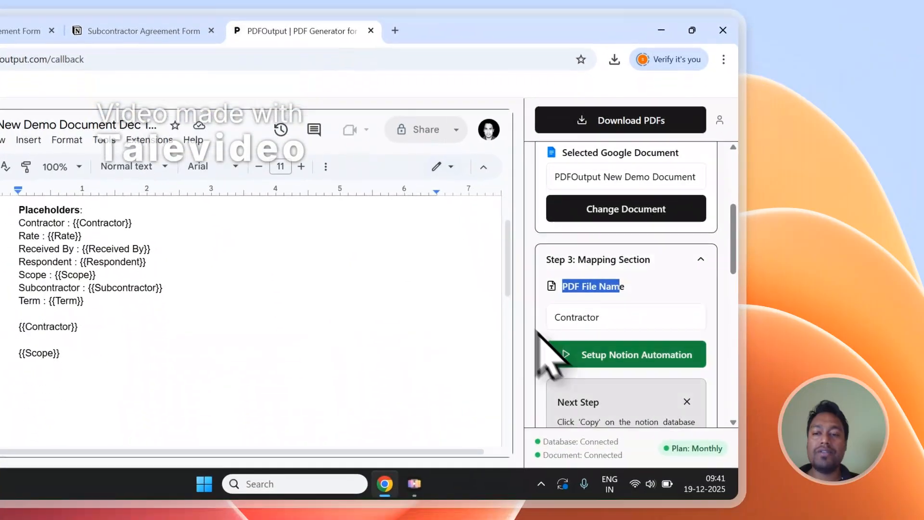
{"action": "left_click", "coordinate": [802, 301]}
{"action": "scroll", "coordinate": [597, 231], "scroll_direction": "down", "scroll_amount": 2}
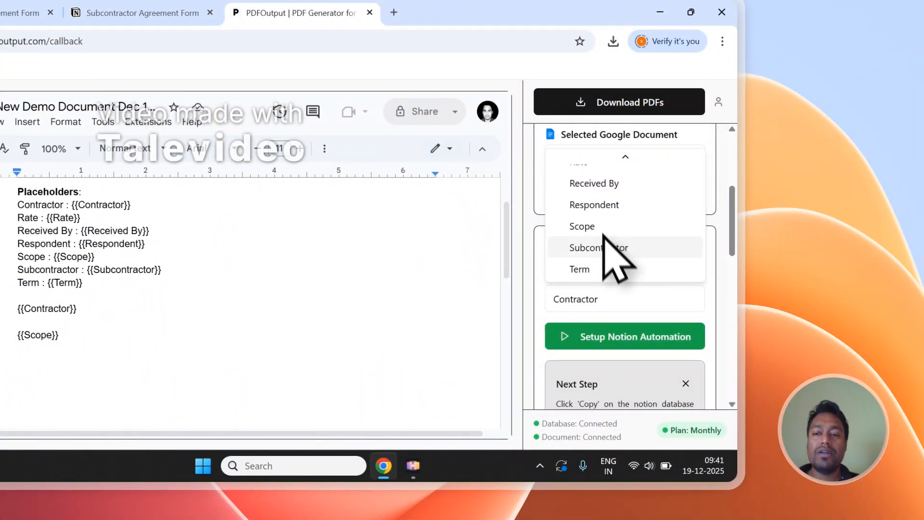
{"action": "left_click", "coordinate": [603, 241]}
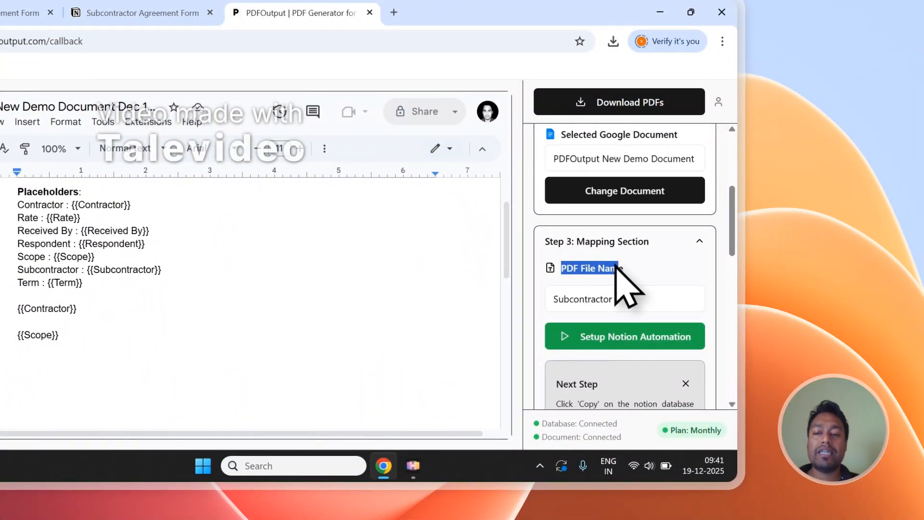
Generate and download the PDFs for the Notion responses, and bring the GeneratePDF and PDFFiles columns of the responses table into view
{"action": "scroll", "coordinate": [592, 308], "scroll_direction": "up", "scroll_amount": 5}
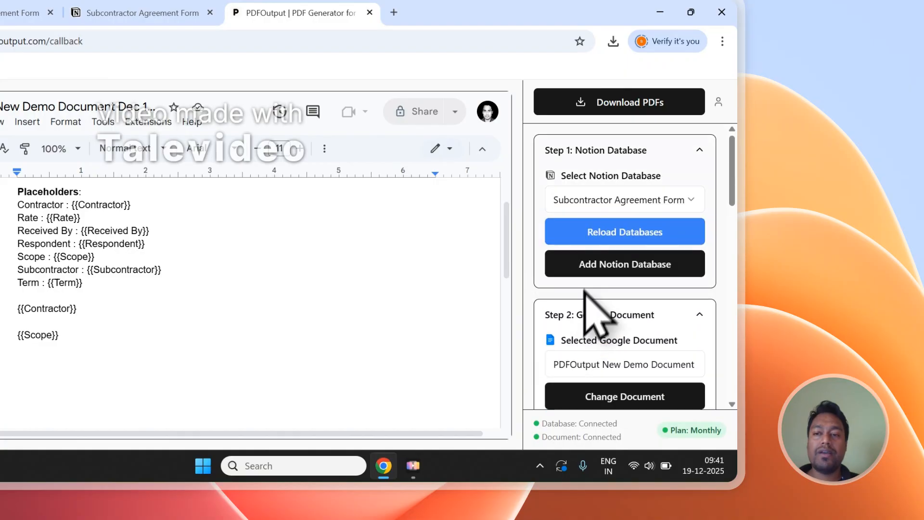
{"action": "left_click", "coordinate": [610, 110]}
{"action": "left_click", "coordinate": [183, 13]}
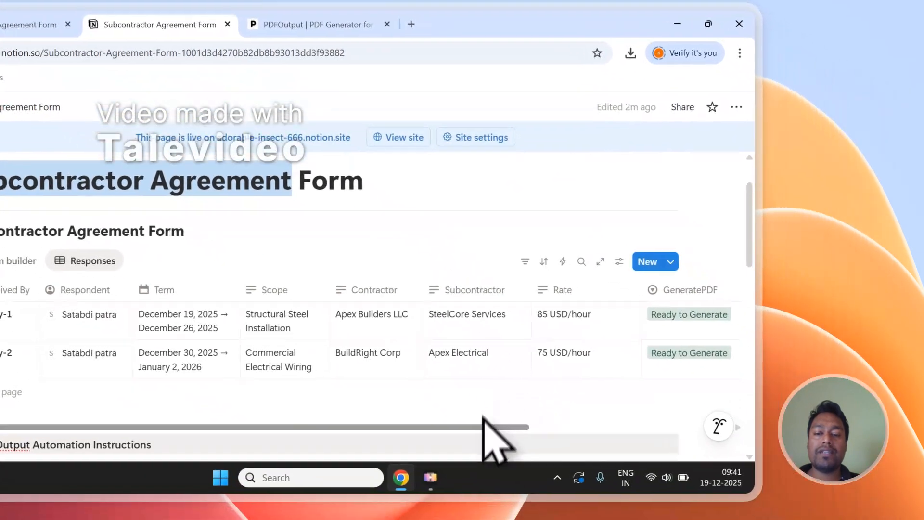
{"action": "left_click_drag", "start_coordinate": [479, 417], "coordinate": [626, 414]}
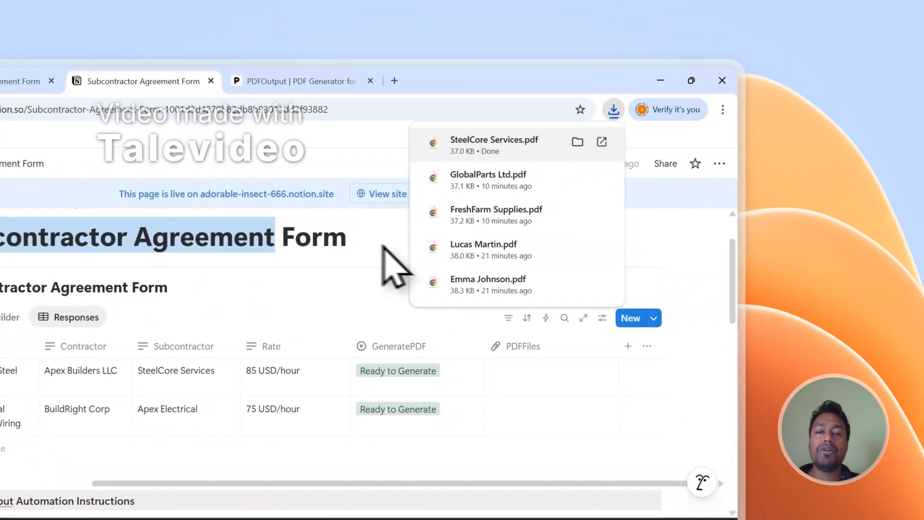
{"action": "left_click", "coordinate": [518, 206]}
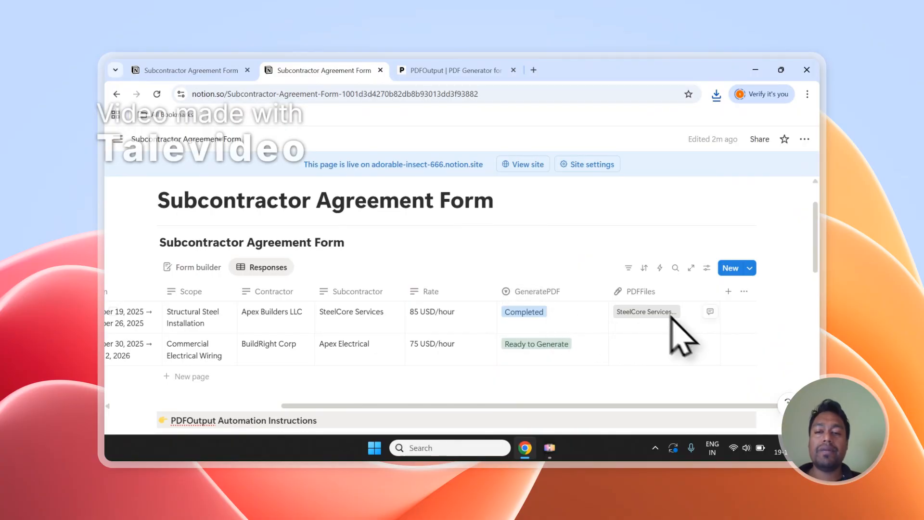
Open both generated PDFs from the PDFFiles column and review the filled-in placeholder text in the SteelCore Services PDF
{"action": "left_click", "coordinate": [631, 345]}
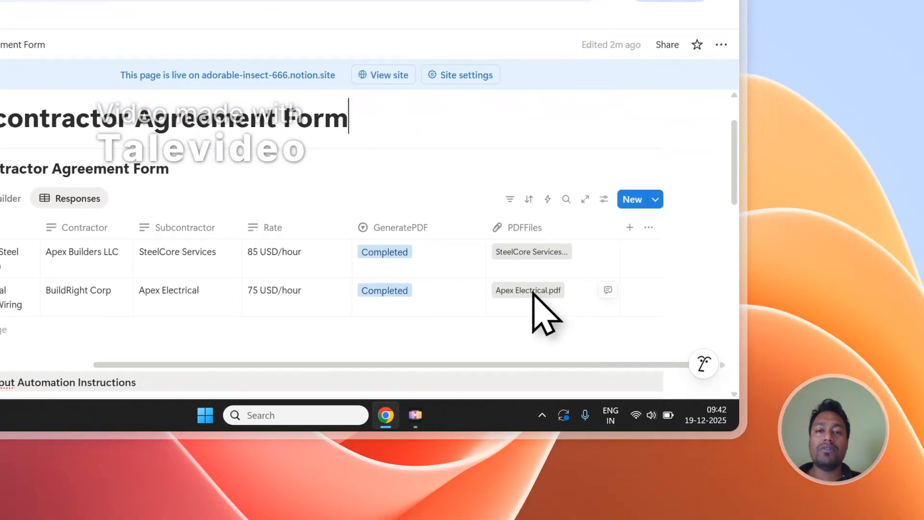
{"action": "left_click", "coordinate": [682, 400]}
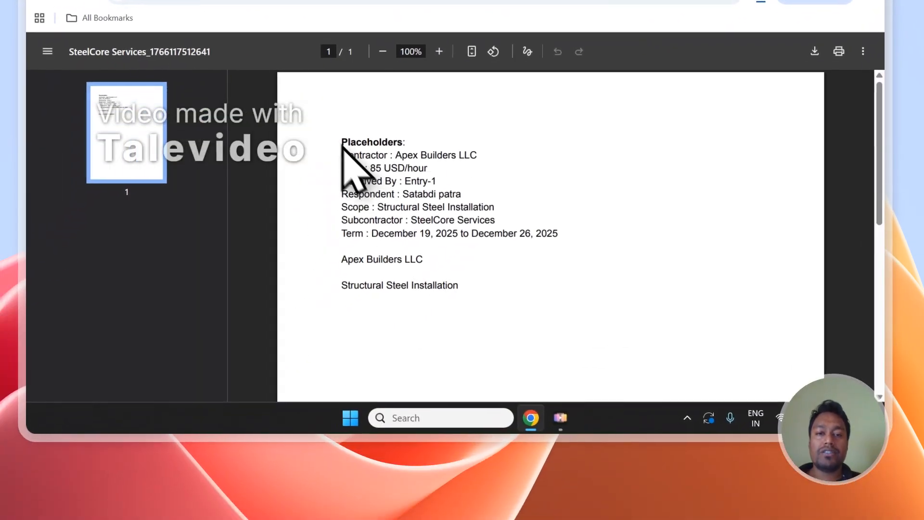
{"action": "left_click_drag", "start_coordinate": [192, 268], "coordinate": [295, 395]}
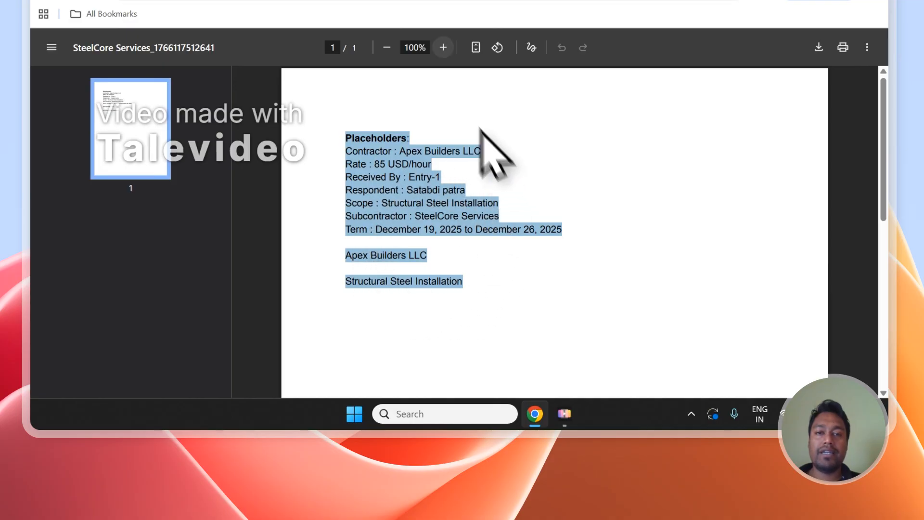
Compare the filled-in values in the Apex Electrical and SteelCore Services PDFs, and close both files
{"action": "left_click", "coordinate": [402, 0]}
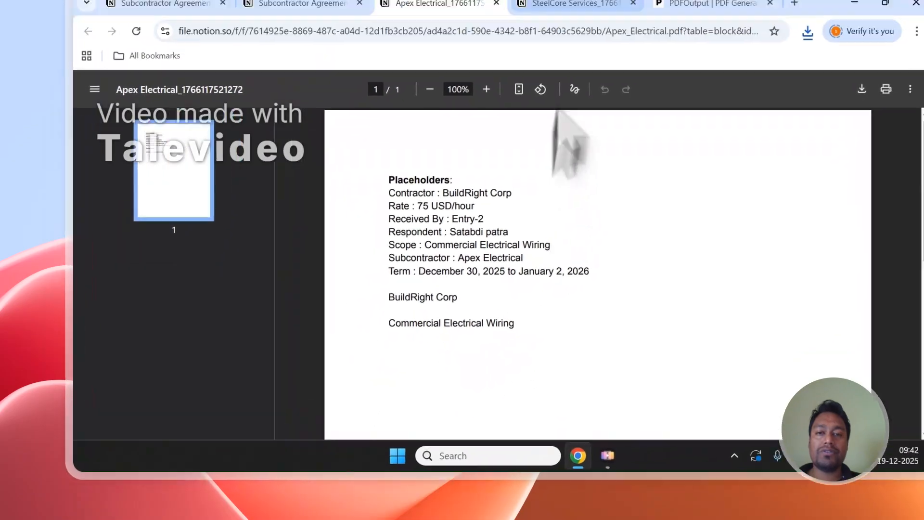
{"action": "left_click", "coordinate": [553, 118]}
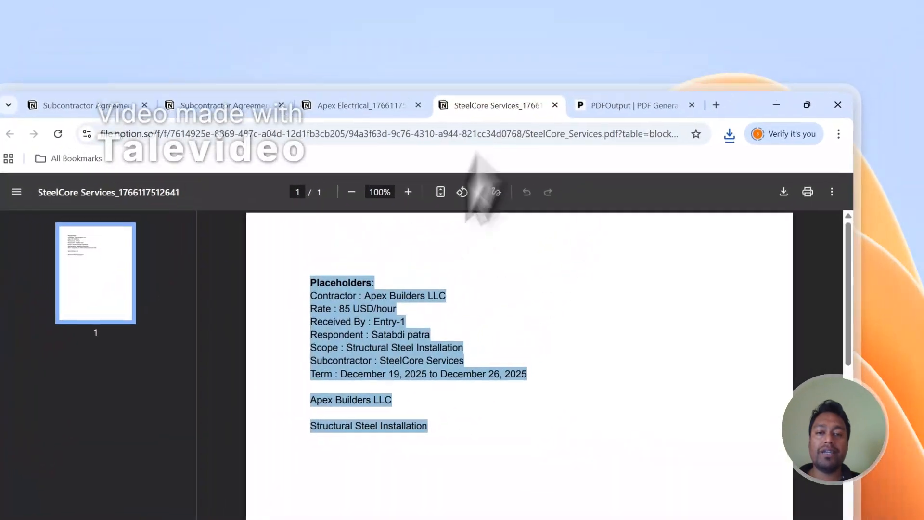
{"action": "left_click", "coordinate": [411, 361]}
{"action": "left_click", "coordinate": [381, 105]}
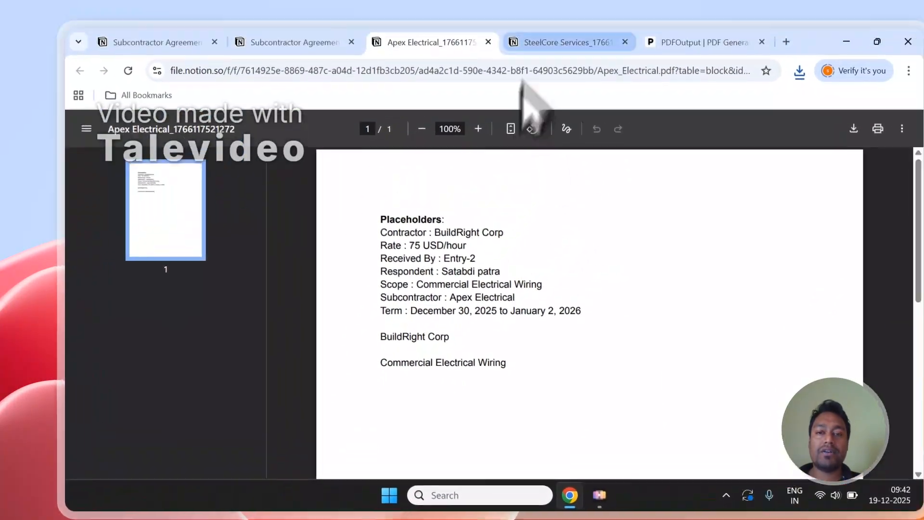
{"action": "left_click", "coordinate": [564, 42]}
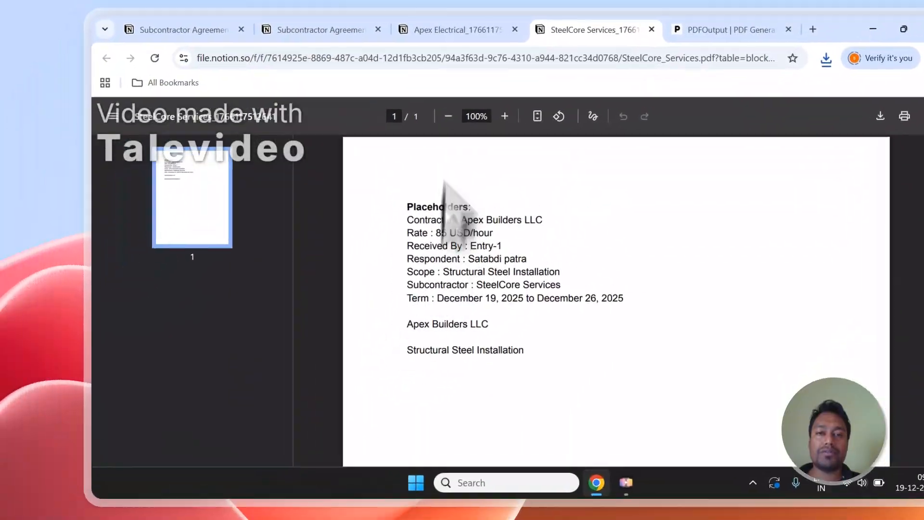
{"action": "left_click", "coordinate": [420, 46]}
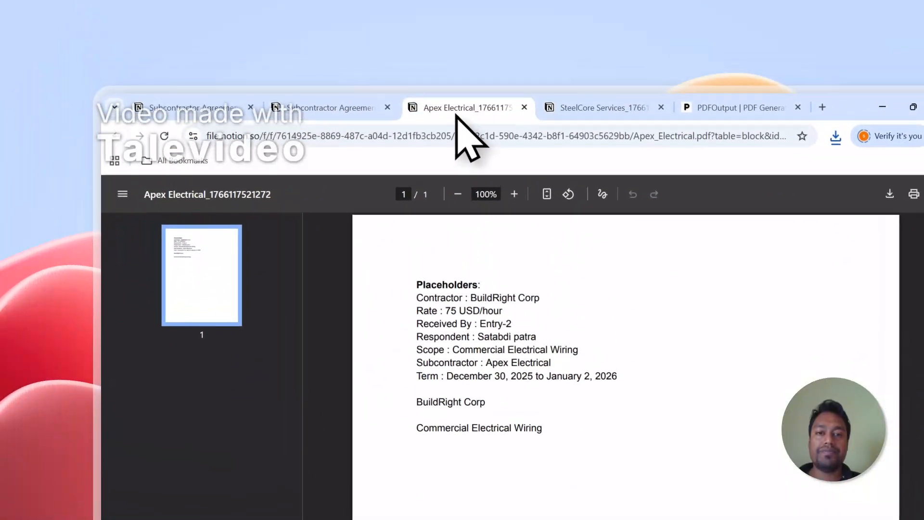
{"action": "left_click", "coordinate": [524, 107]}
{"action": "left_click", "coordinate": [524, 107]}
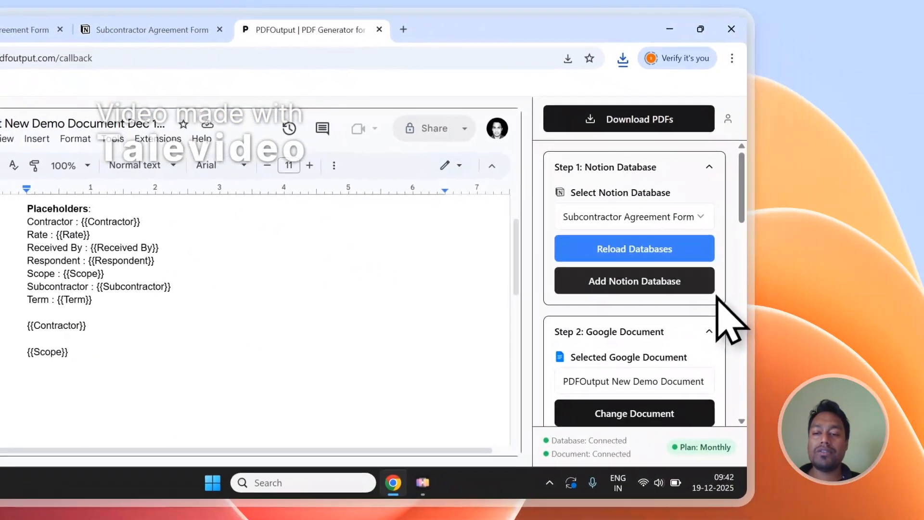
Set up the Notion automation for automatic PDF generation in PDFOutput's mapping section
{"action": "scroll", "coordinate": [711, 292], "scroll_direction": "down", "scroll_amount": 4}
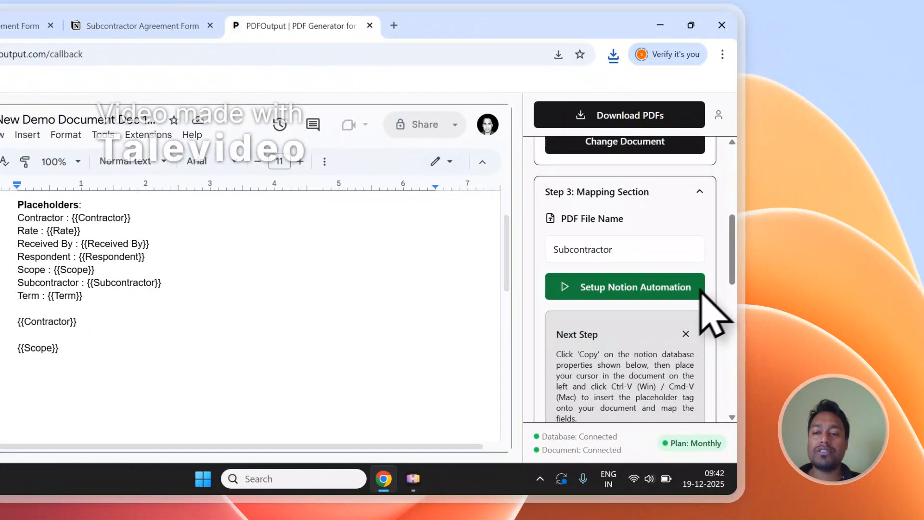
{"action": "left_click", "coordinate": [670, 295]}
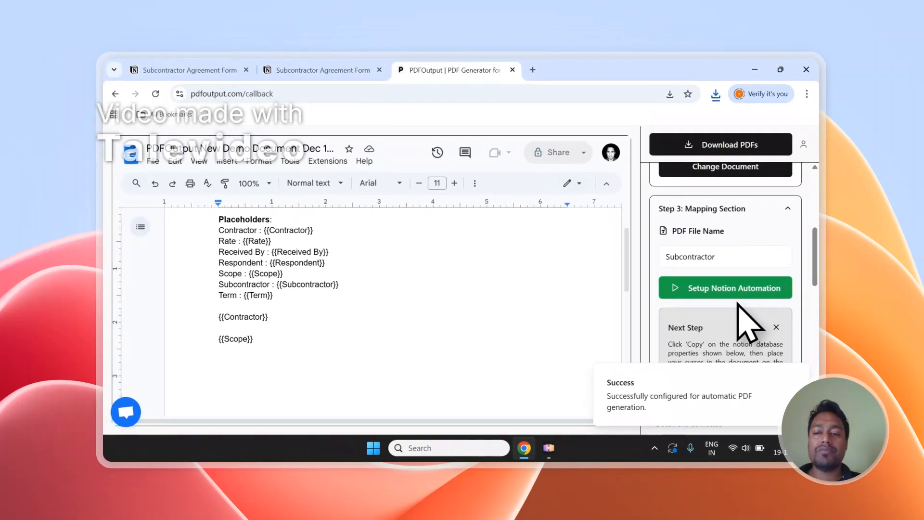
{"action": "scroll", "coordinate": [643, 304], "scroll_direction": "up", "scroll_amount": 2}
{"action": "scroll", "coordinate": [743, 306], "scroll_direction": "up", "scroll_amount": 3}
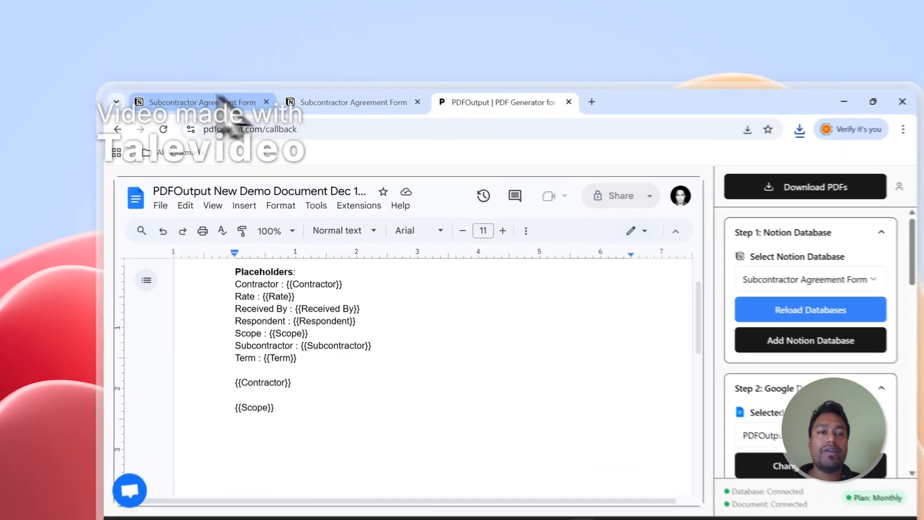
Add a new row to the Notion responses table, set its GeneratePDF to Ready to Generate, and slightly narrow the GeneratePDF column
{"action": "left_click", "coordinate": [191, 71]}
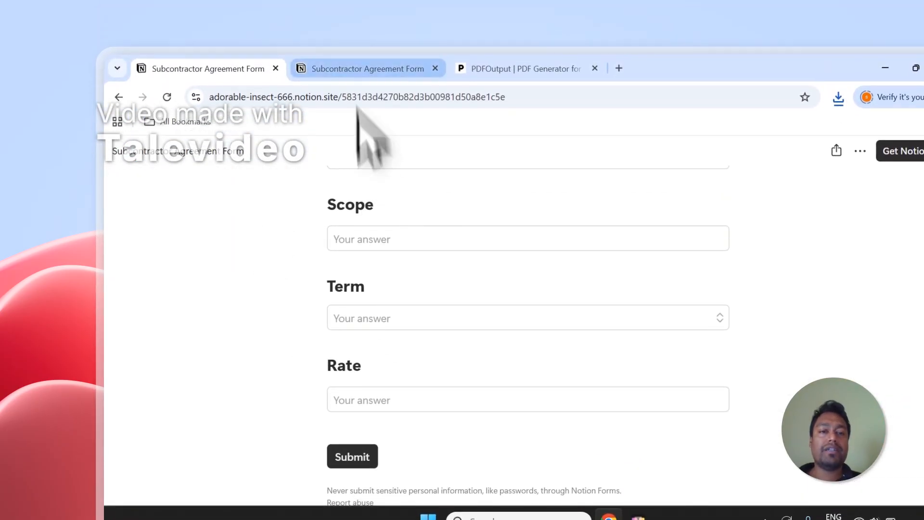
{"action": "left_click", "coordinate": [361, 68]}
{"action": "left_click", "coordinate": [236, 385]}
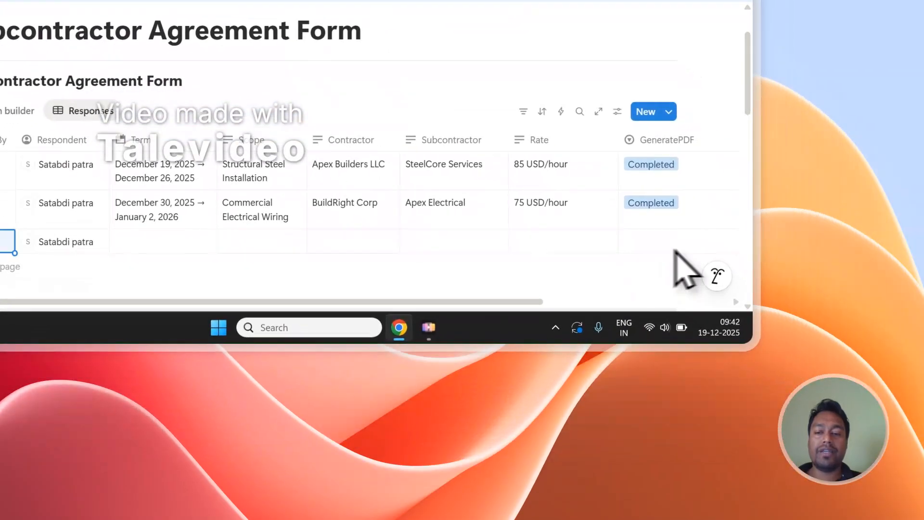
{"action": "left_click", "coordinate": [674, 248]}
{"action": "left_click", "coordinate": [620, 160]}
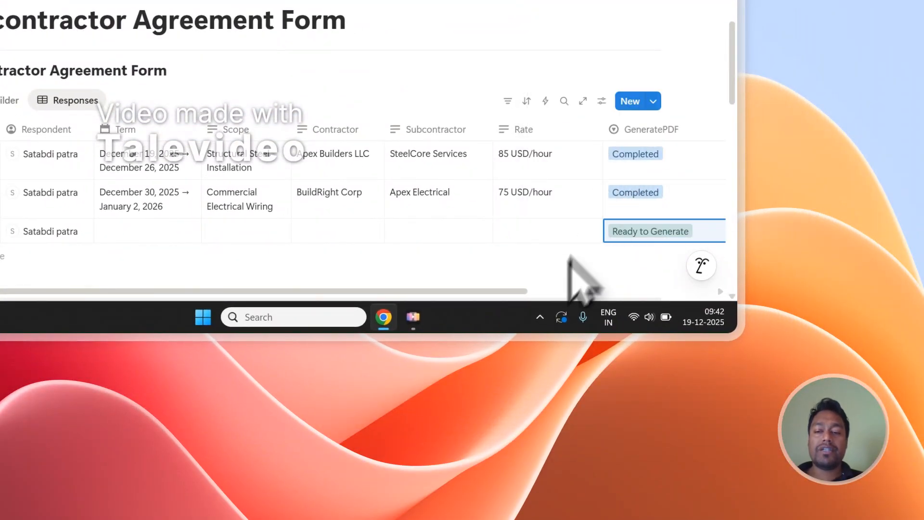
{"action": "left_click_drag", "start_coordinate": [528, 292], "coordinate": [712, 294]}
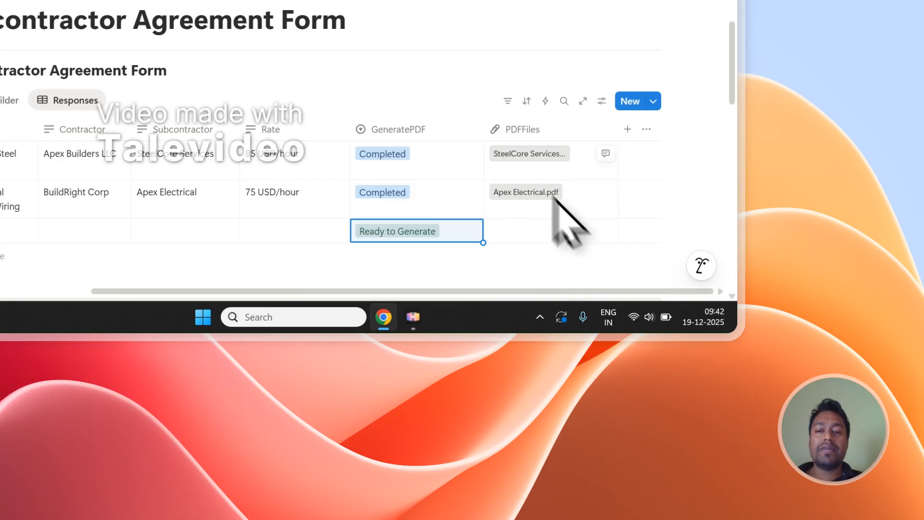
{"action": "left_click_drag", "start_coordinate": [484, 130], "coordinate": [471, 130]}
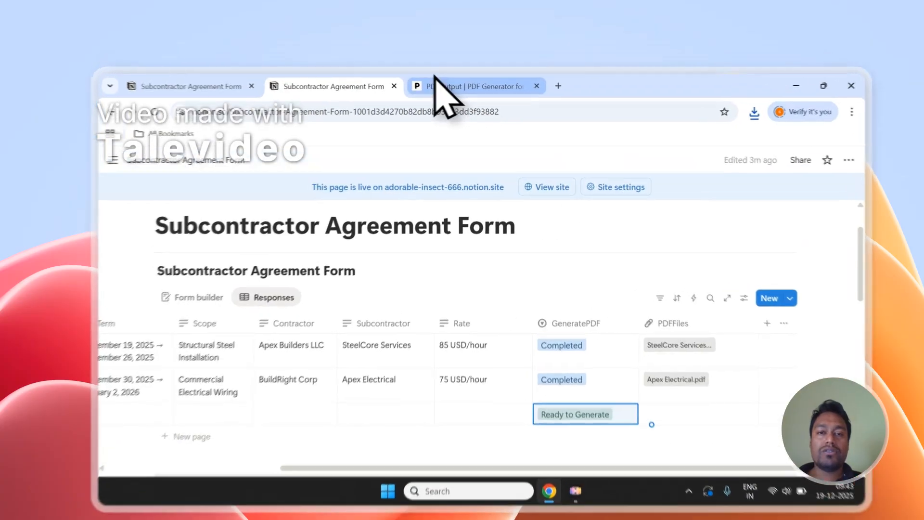
Review the Notion Database and Google Document sections in PDFOutput, and compare them with the Notion responses table
{"action": "left_click", "coordinate": [433, 72]}
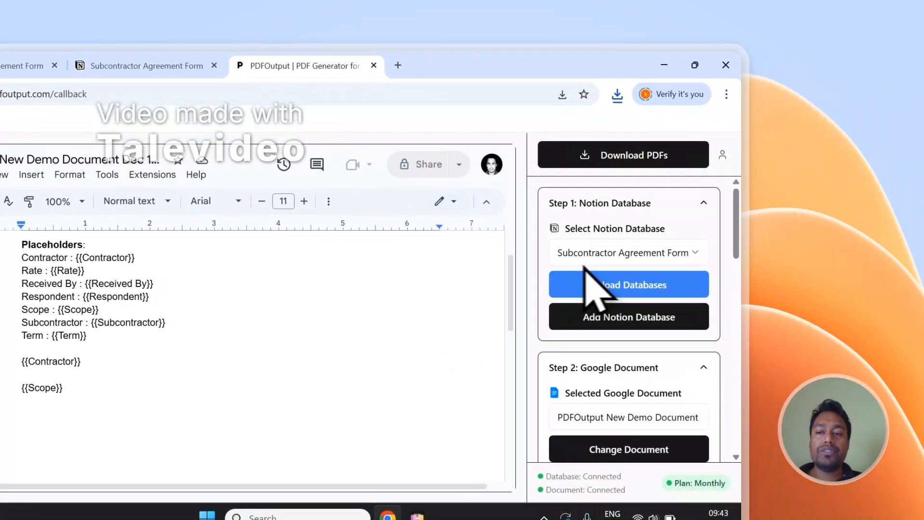
{"action": "scroll", "coordinate": [639, 228], "scroll_direction": "down", "scroll_amount": 2}
{"action": "scroll", "coordinate": [645, 232], "scroll_direction": "up", "scroll_amount": 2}
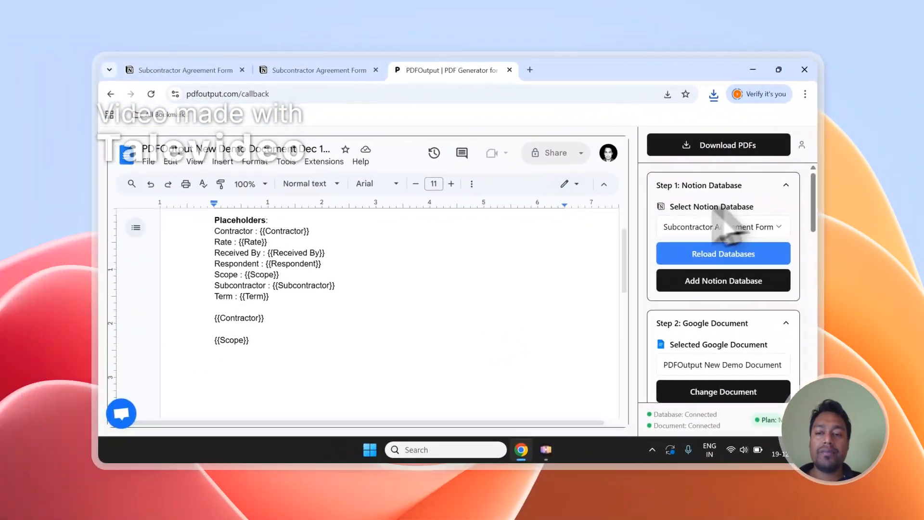
{"action": "scroll", "coordinate": [722, 337], "scroll_direction": "down", "scroll_amount": 2}
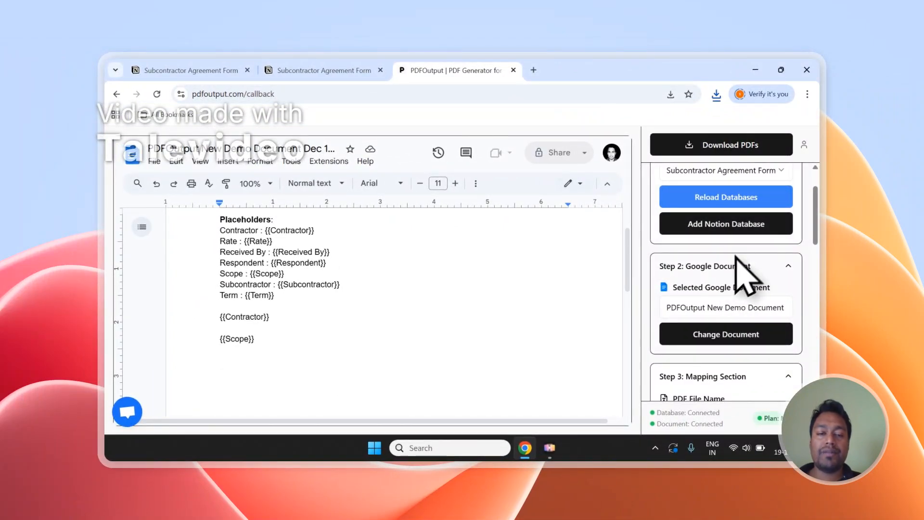
{"action": "left_click", "coordinate": [305, 71]}
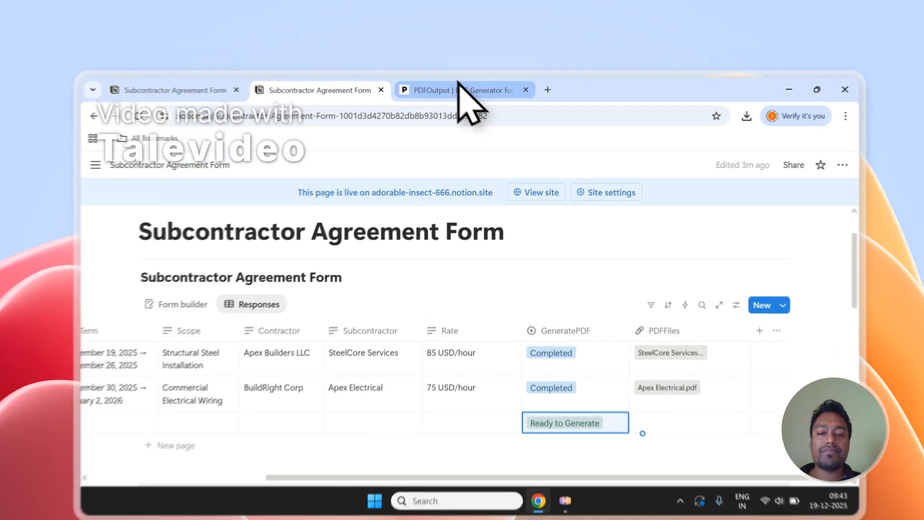
Open and close the support chat in PDFOutput, and sign out of the account
{"action": "left_click", "coordinate": [455, 70]}
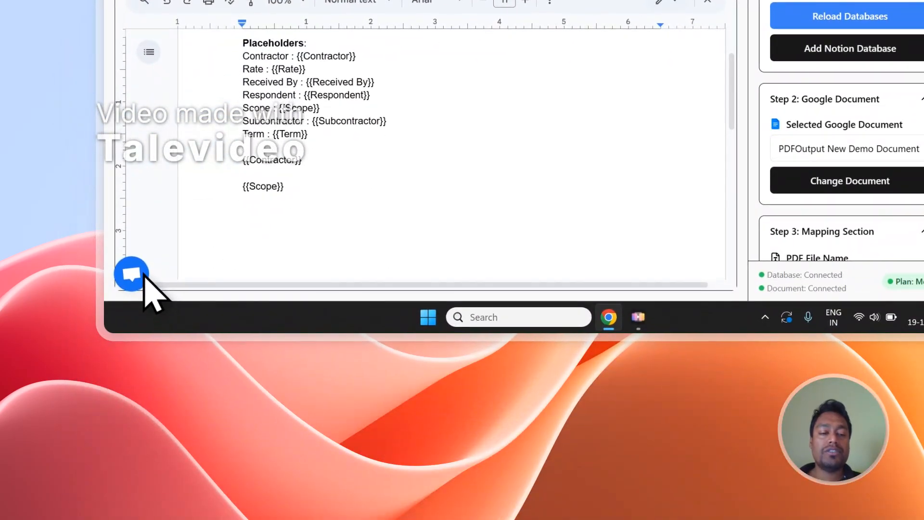
{"action": "left_click", "coordinate": [143, 278]}
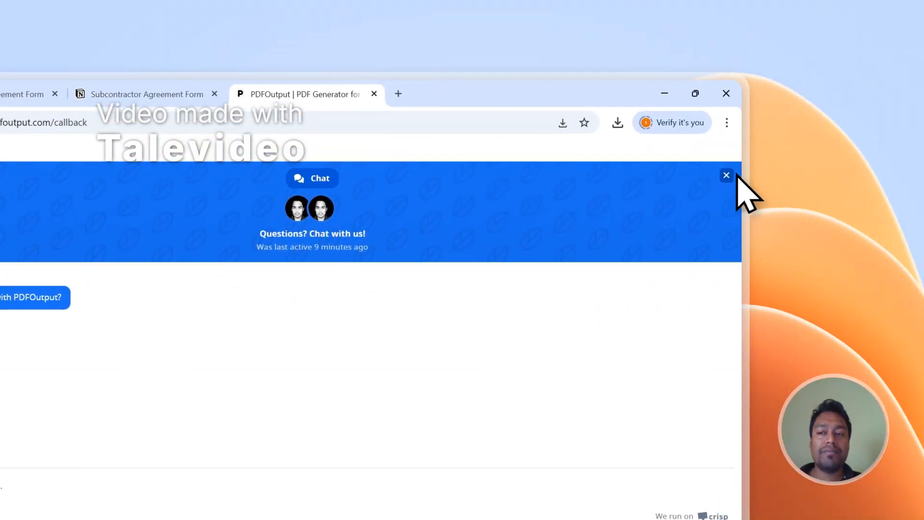
{"action": "left_click", "coordinate": [903, 141]}
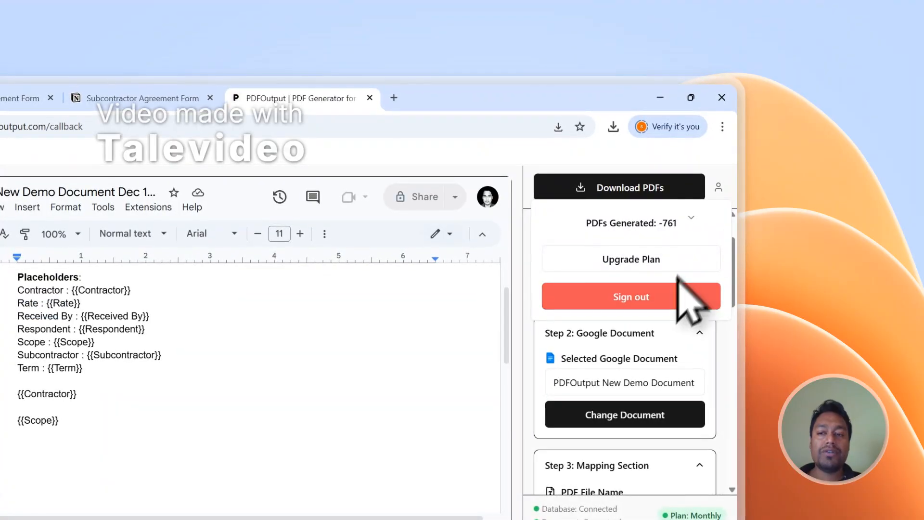
{"action": "left_click", "coordinate": [669, 296]}
Open the Contact page from the PDFOutput site footer, examine its Send Message form, and return to the Notion responses table
{"action": "scroll", "coordinate": [738, 236], "scroll_direction": "down", "scroll_amount": 15}
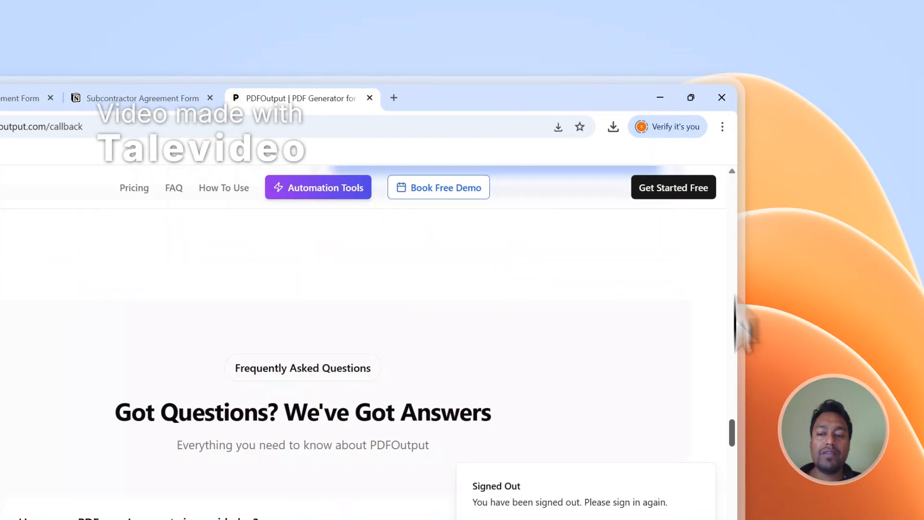
{"action": "scroll", "coordinate": [674, 308], "scroll_direction": "down", "scroll_amount": 6}
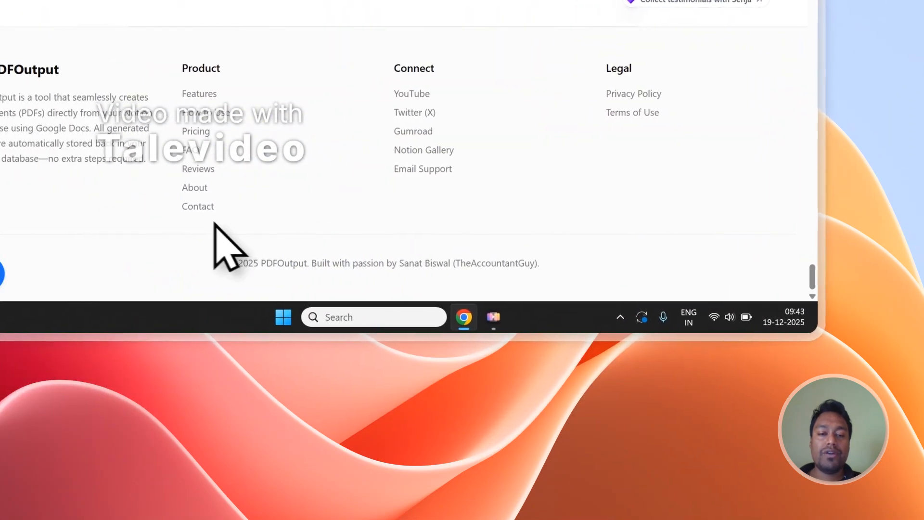
{"action": "left_click", "coordinate": [205, 206]}
{"action": "scroll", "coordinate": [238, 217], "scroll_direction": "down", "scroll_amount": 3}
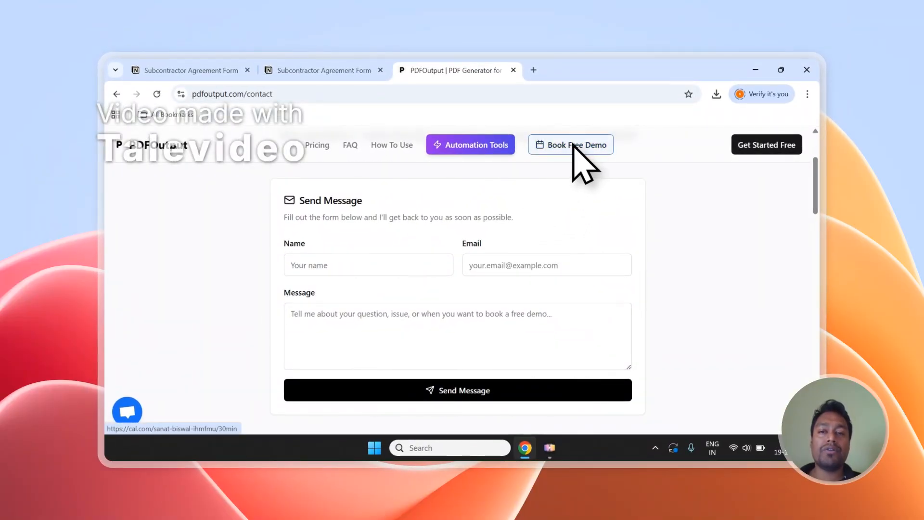
{"action": "left_click", "coordinate": [332, 71]}
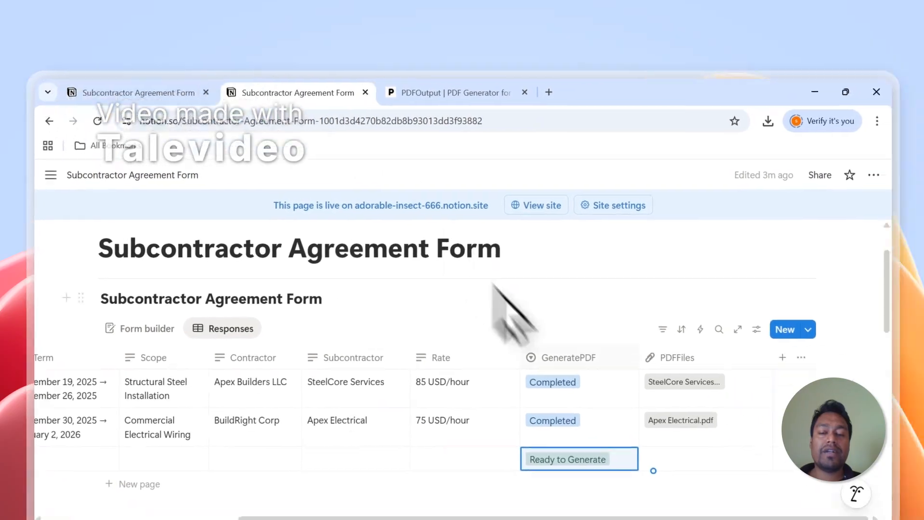